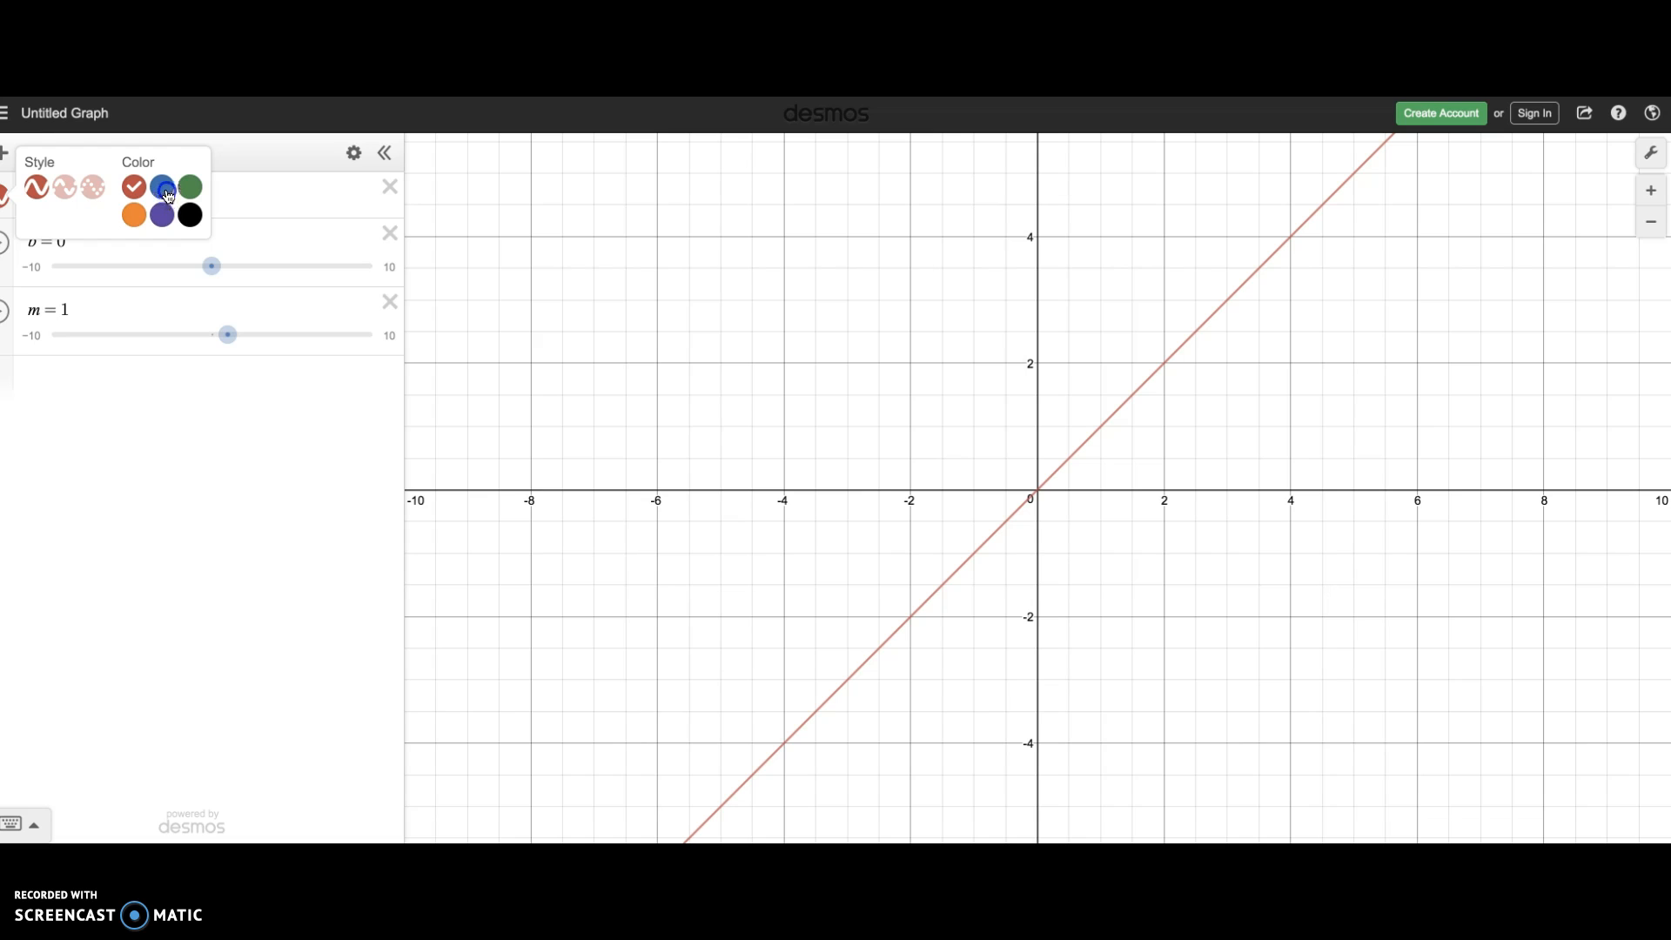
Try blue for the y = mx + b line, settle on purple, and close the style options.
left_click(162, 189)
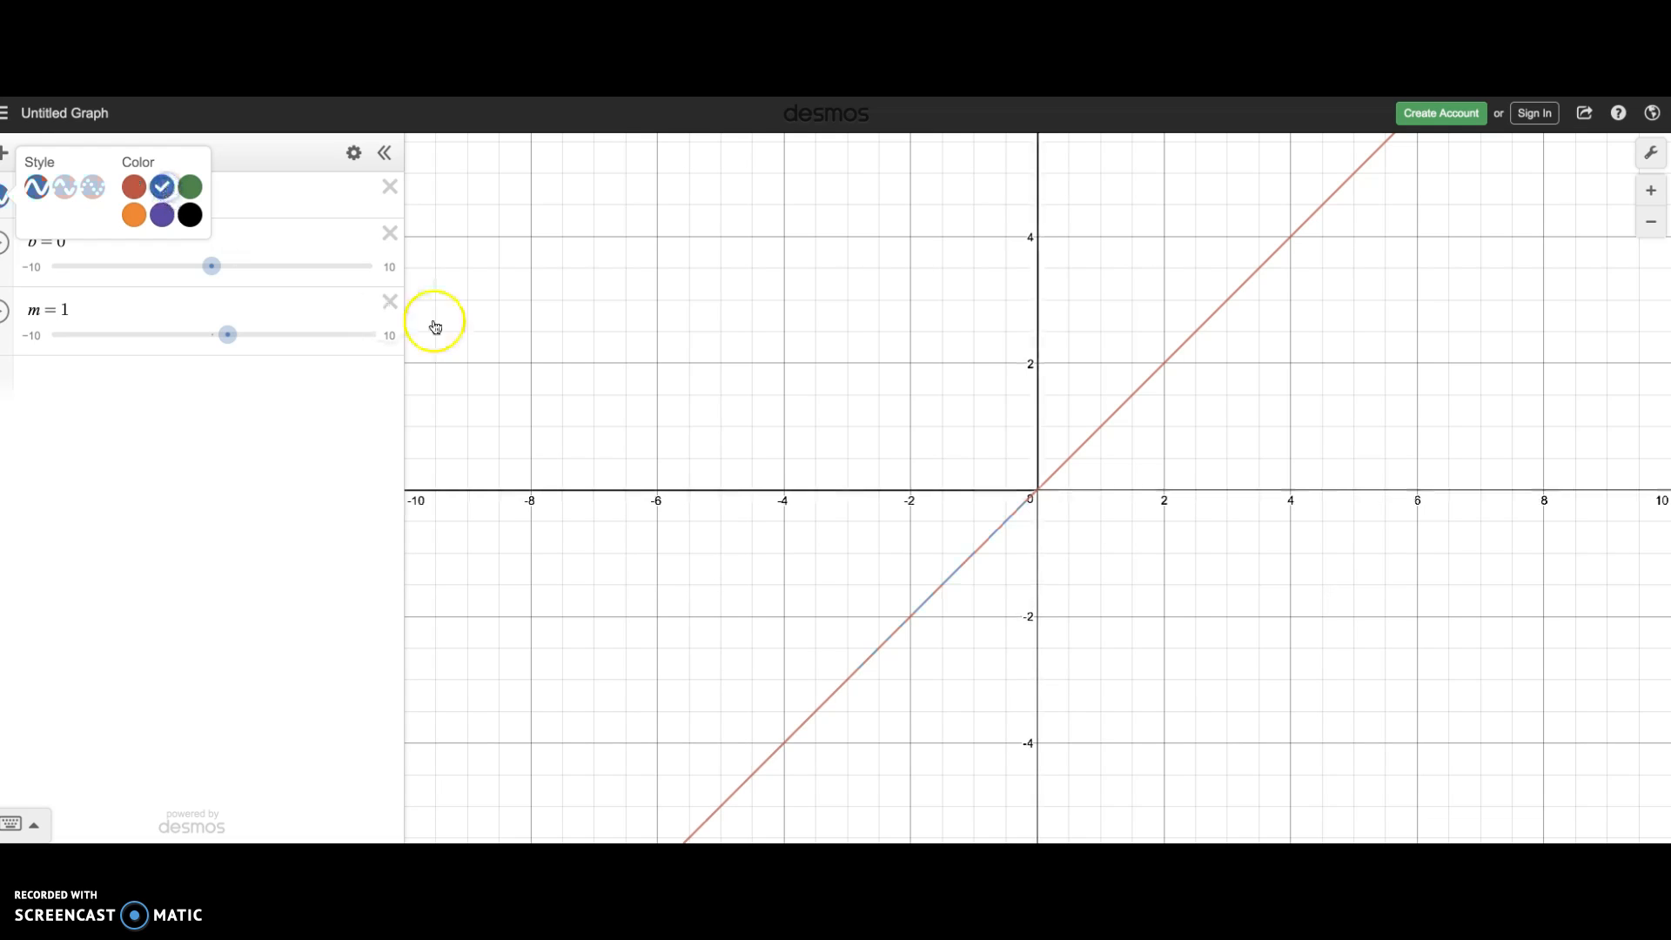
left_click(162, 215)
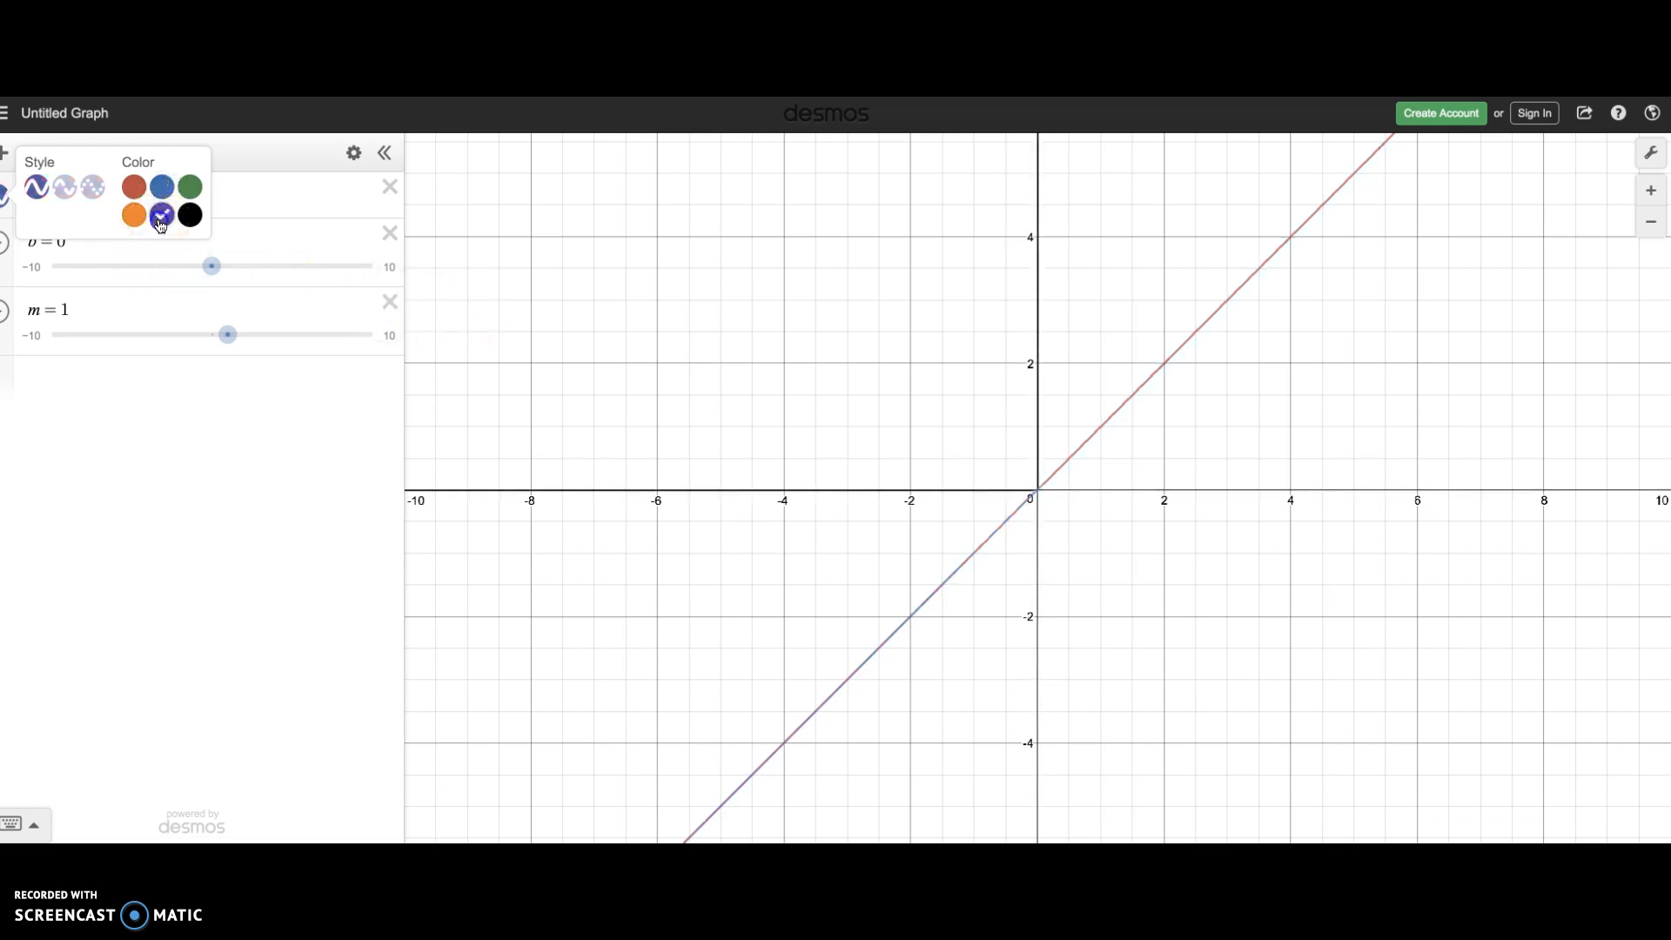
left_click(1188, 471)
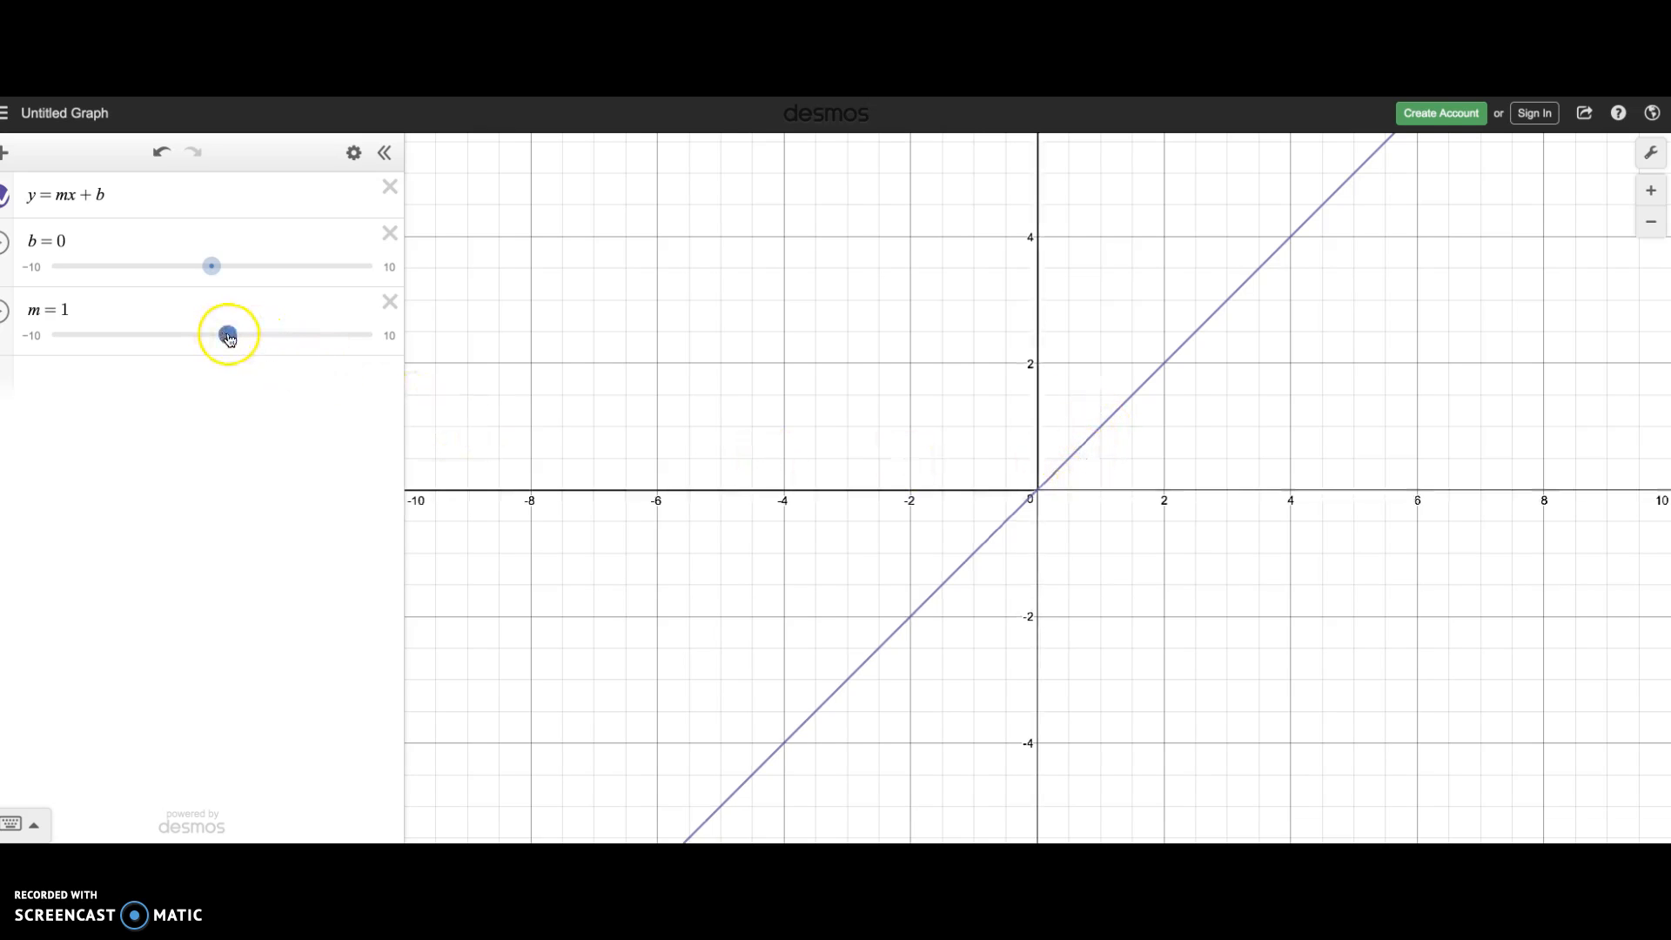
Vary the slope m, leaving it at −1, and set the intercept b to −4.5 with the sliders.
left_click_drag(230, 338, 199, 340)
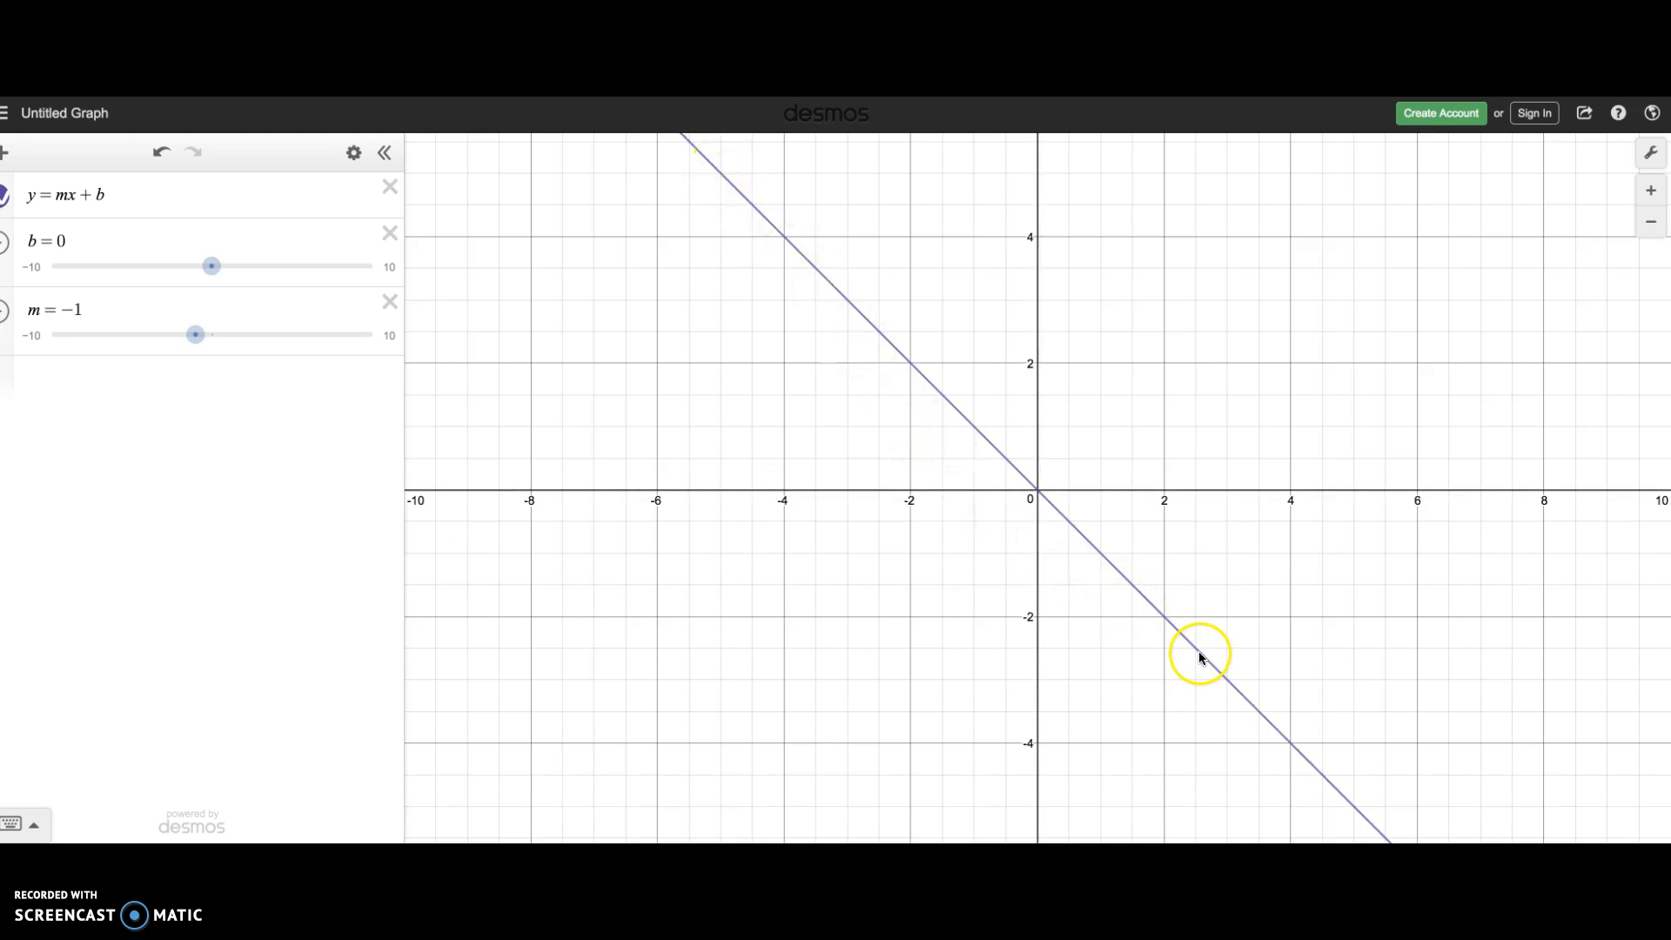
mouse_move(198, 337)
left_mouse_down()
mouse_move(329, 345)
mouse_move(213, 345)
left_mouse_up()
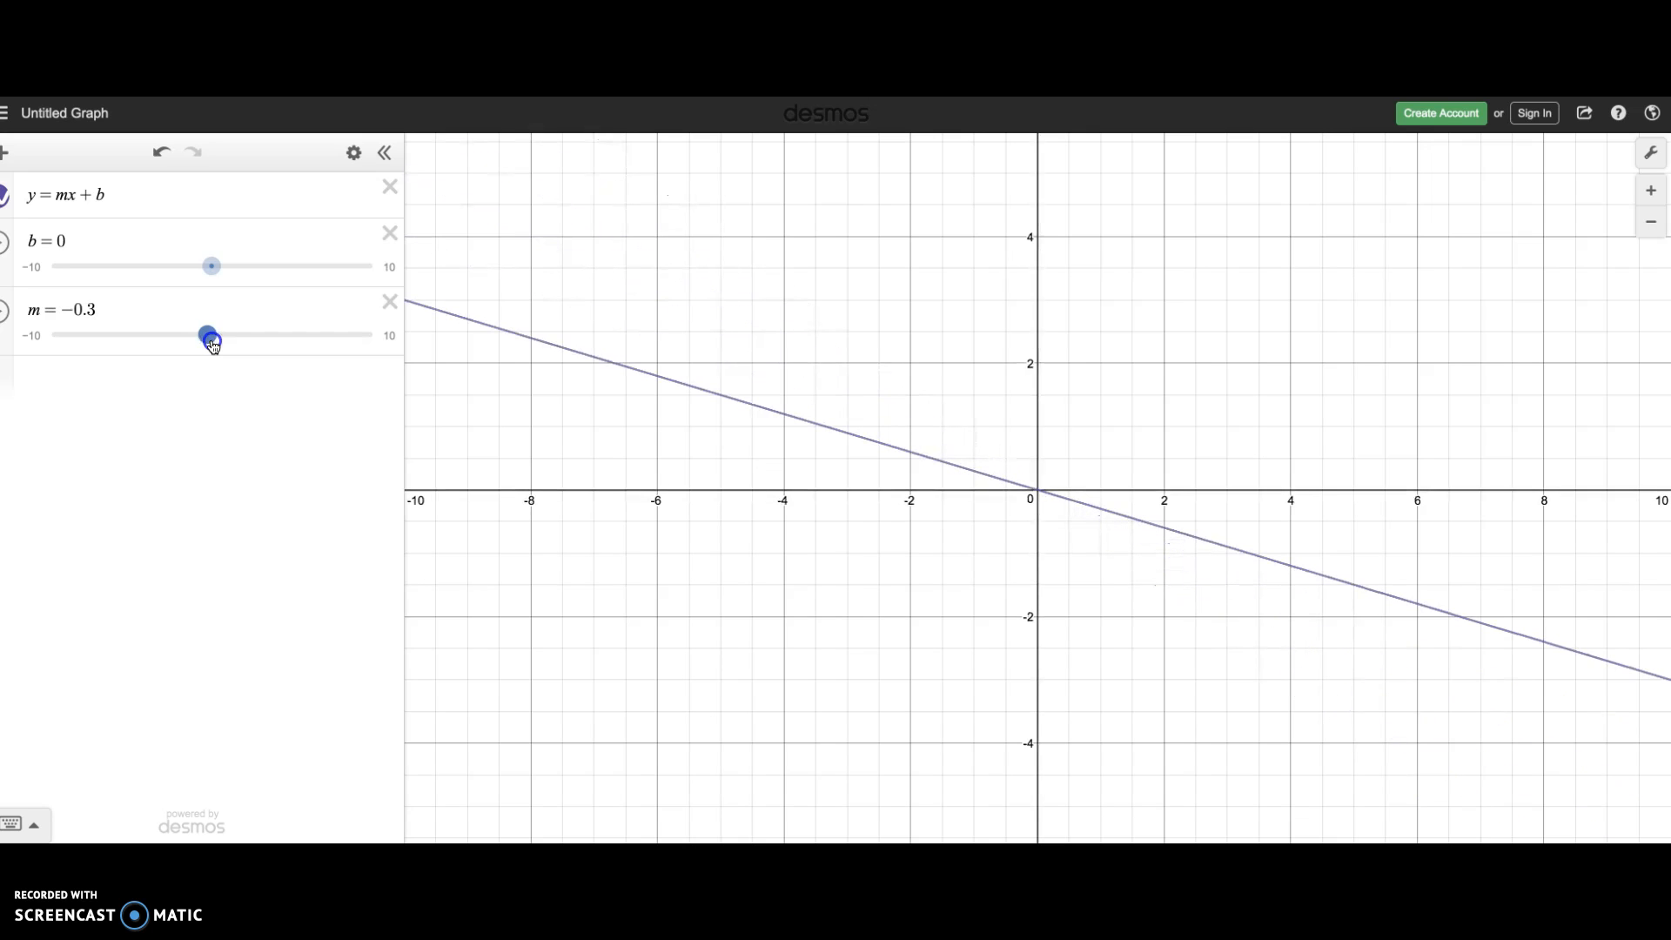
left_click_drag(214, 346, 201, 347)
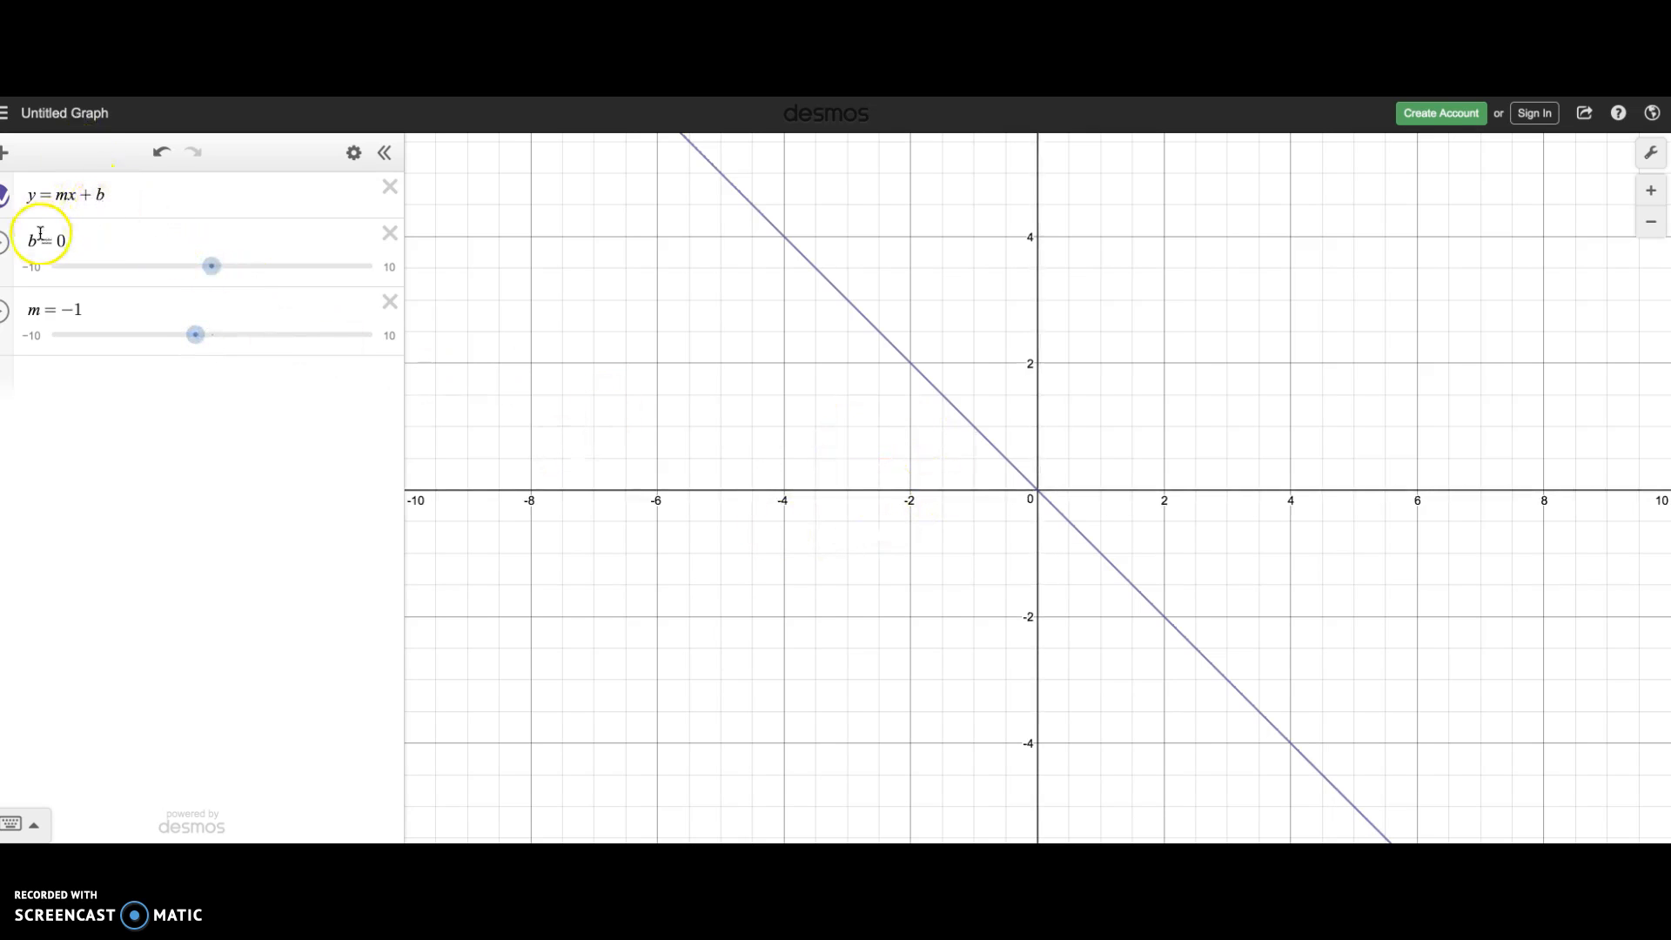
left_click_drag(212, 282, 140, 281)
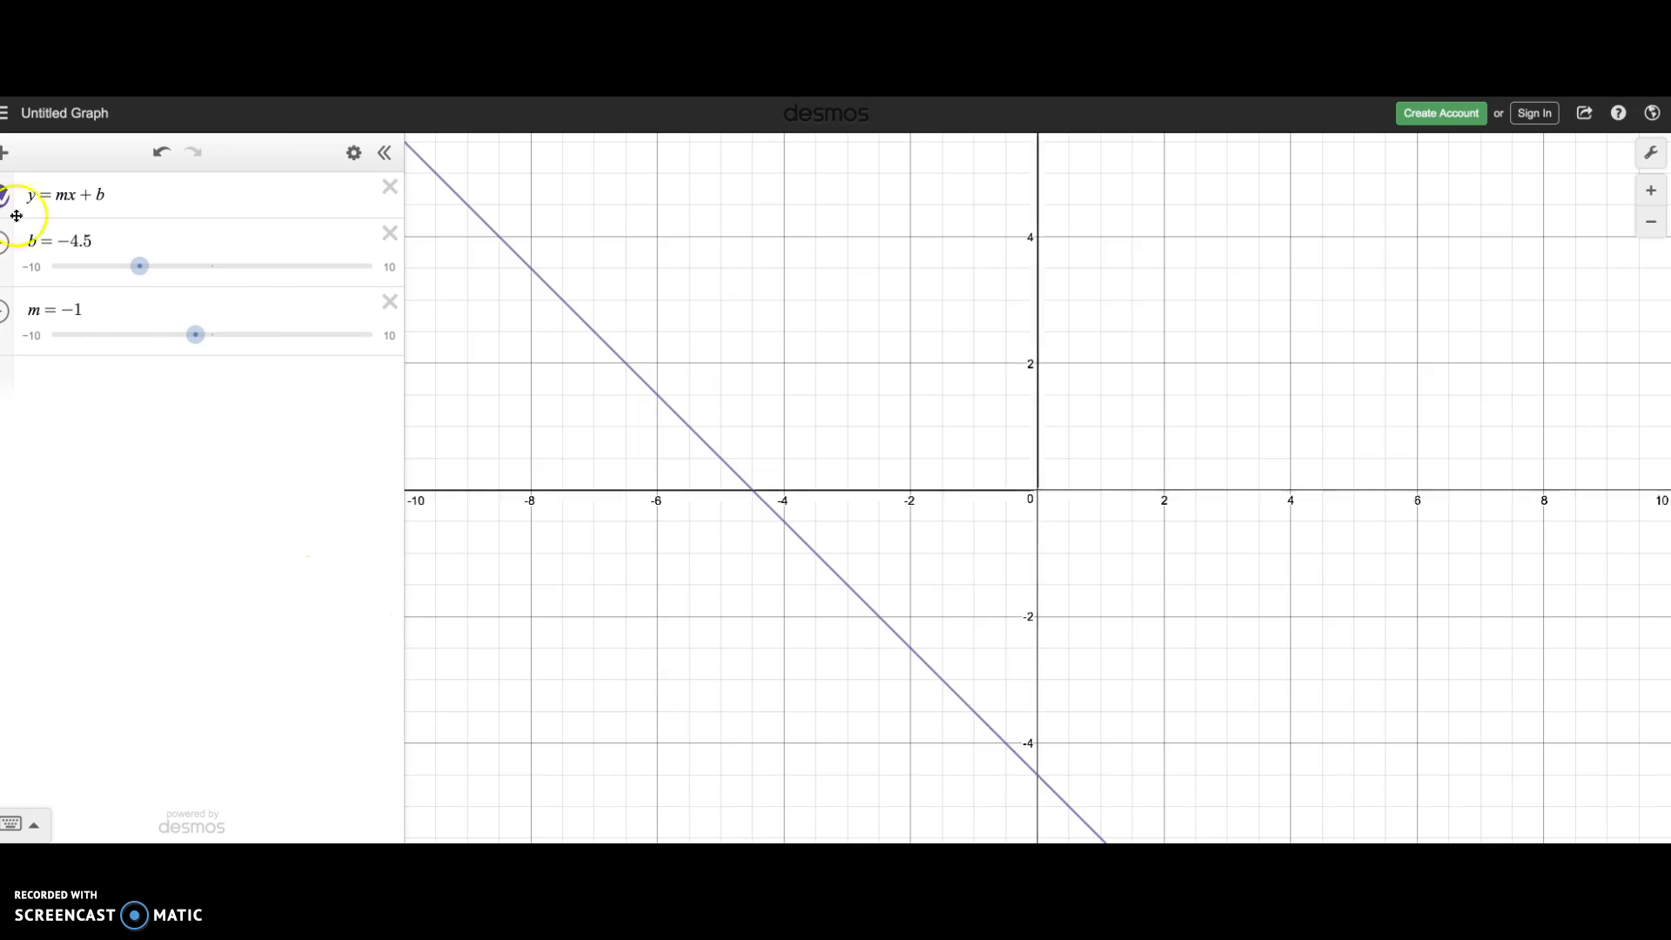
Remove the b and m sliders and change the equation to y = 1/3x + 2.
left_click(389, 235)
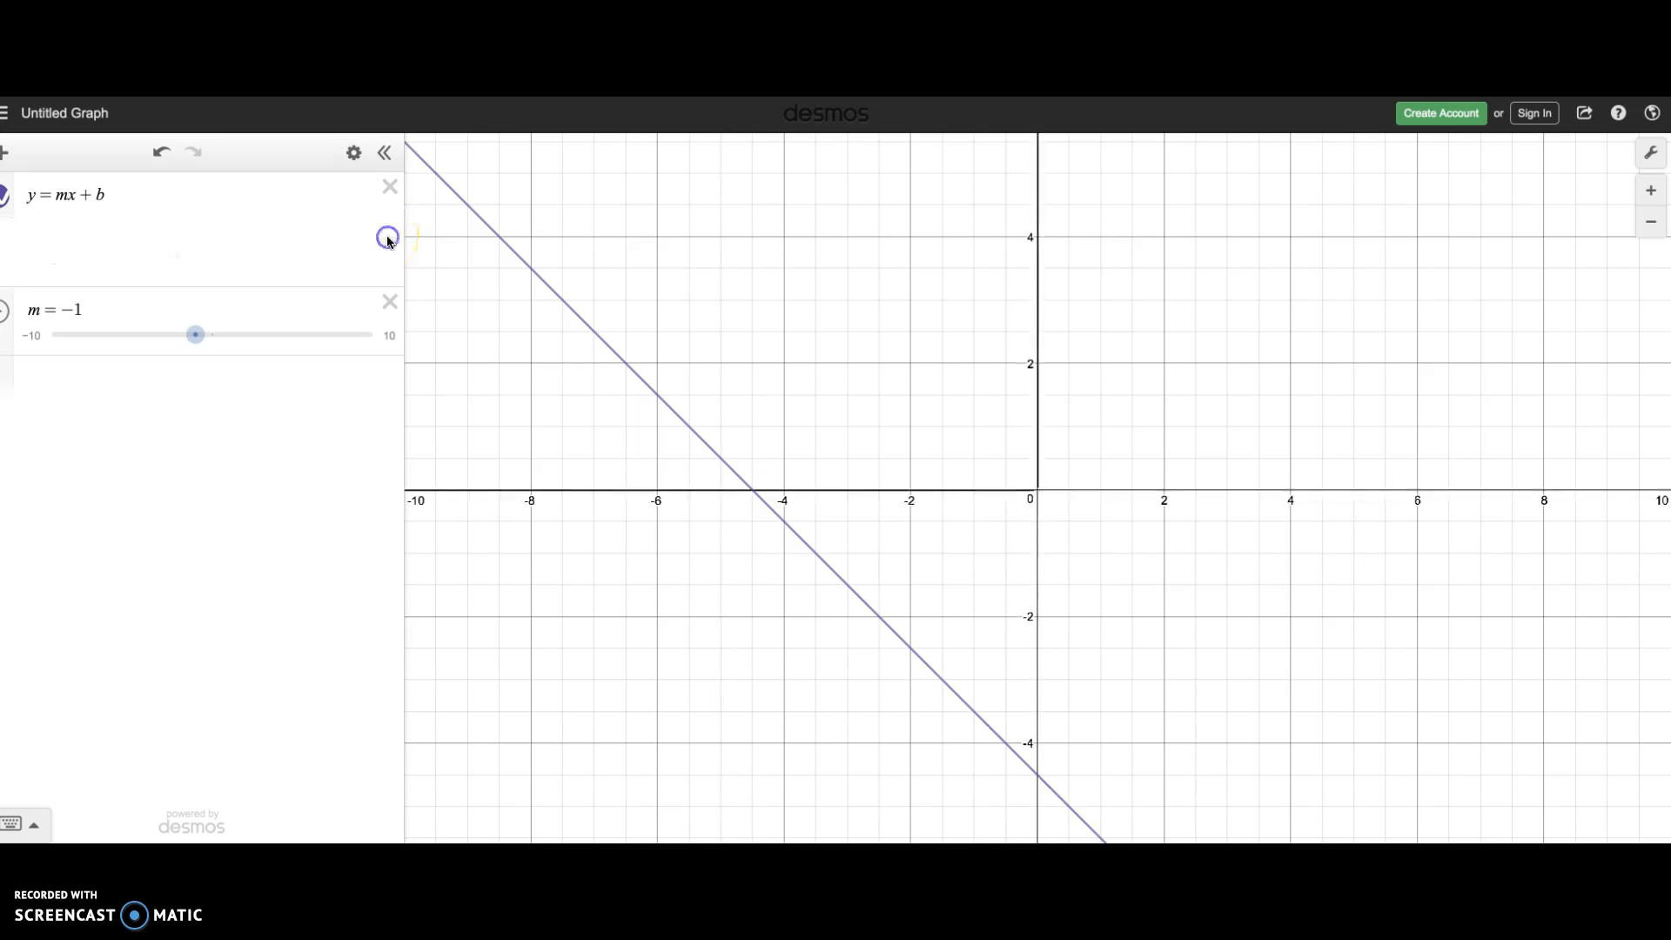
left_click(391, 254)
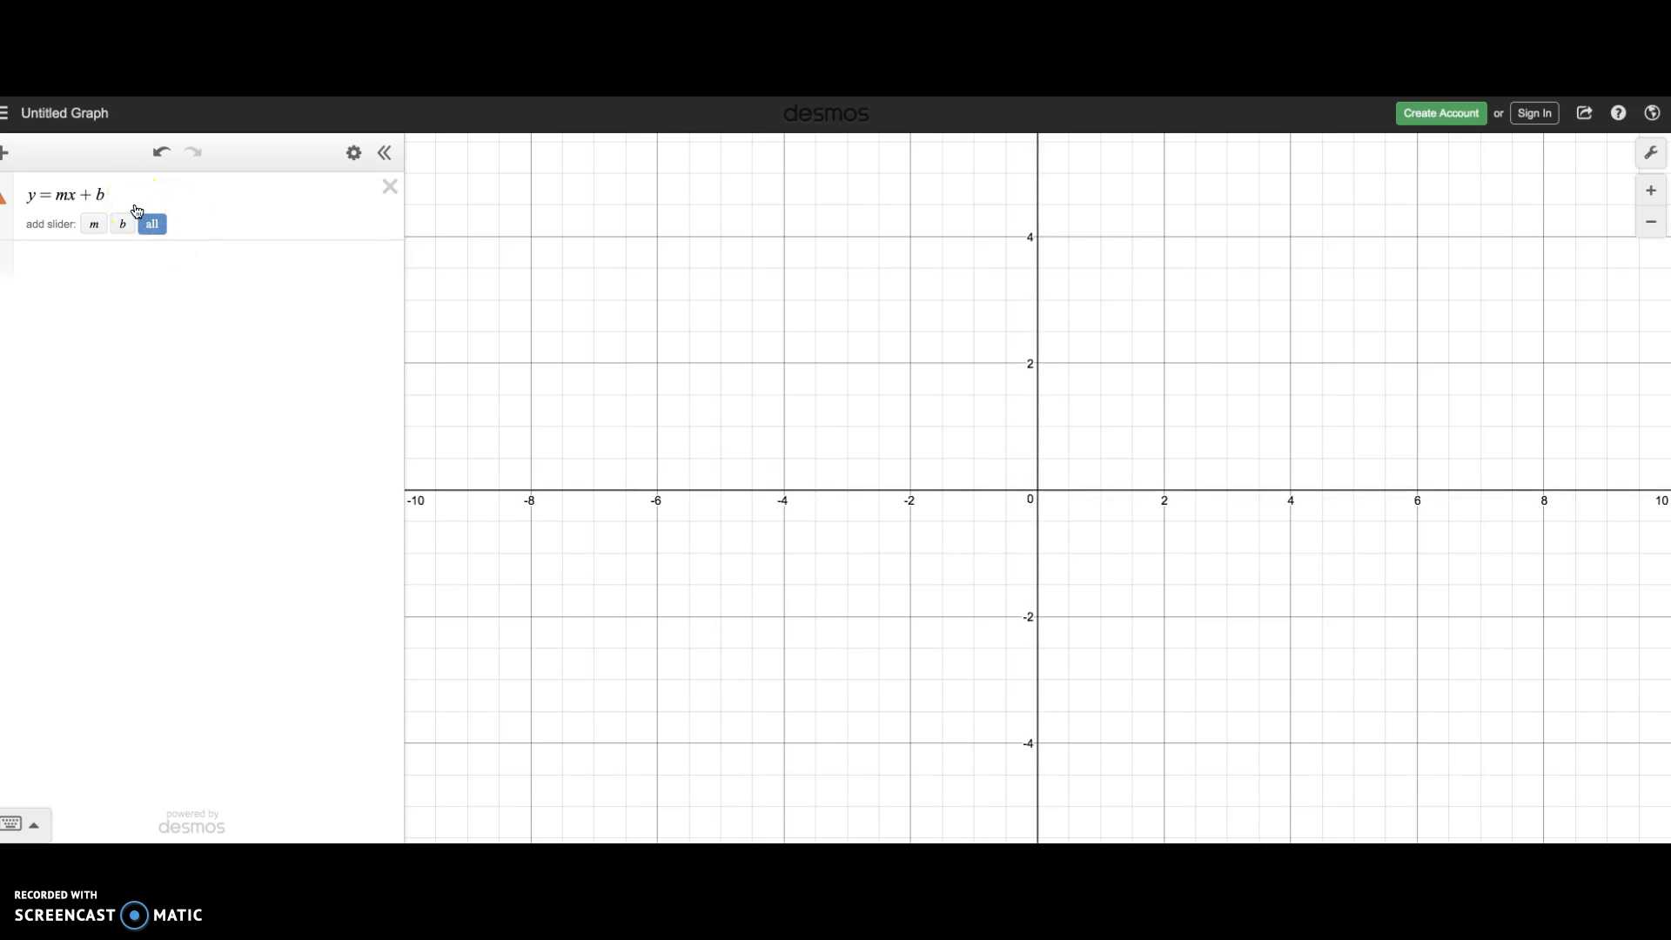
left_click_drag(131, 195, 61, 193)
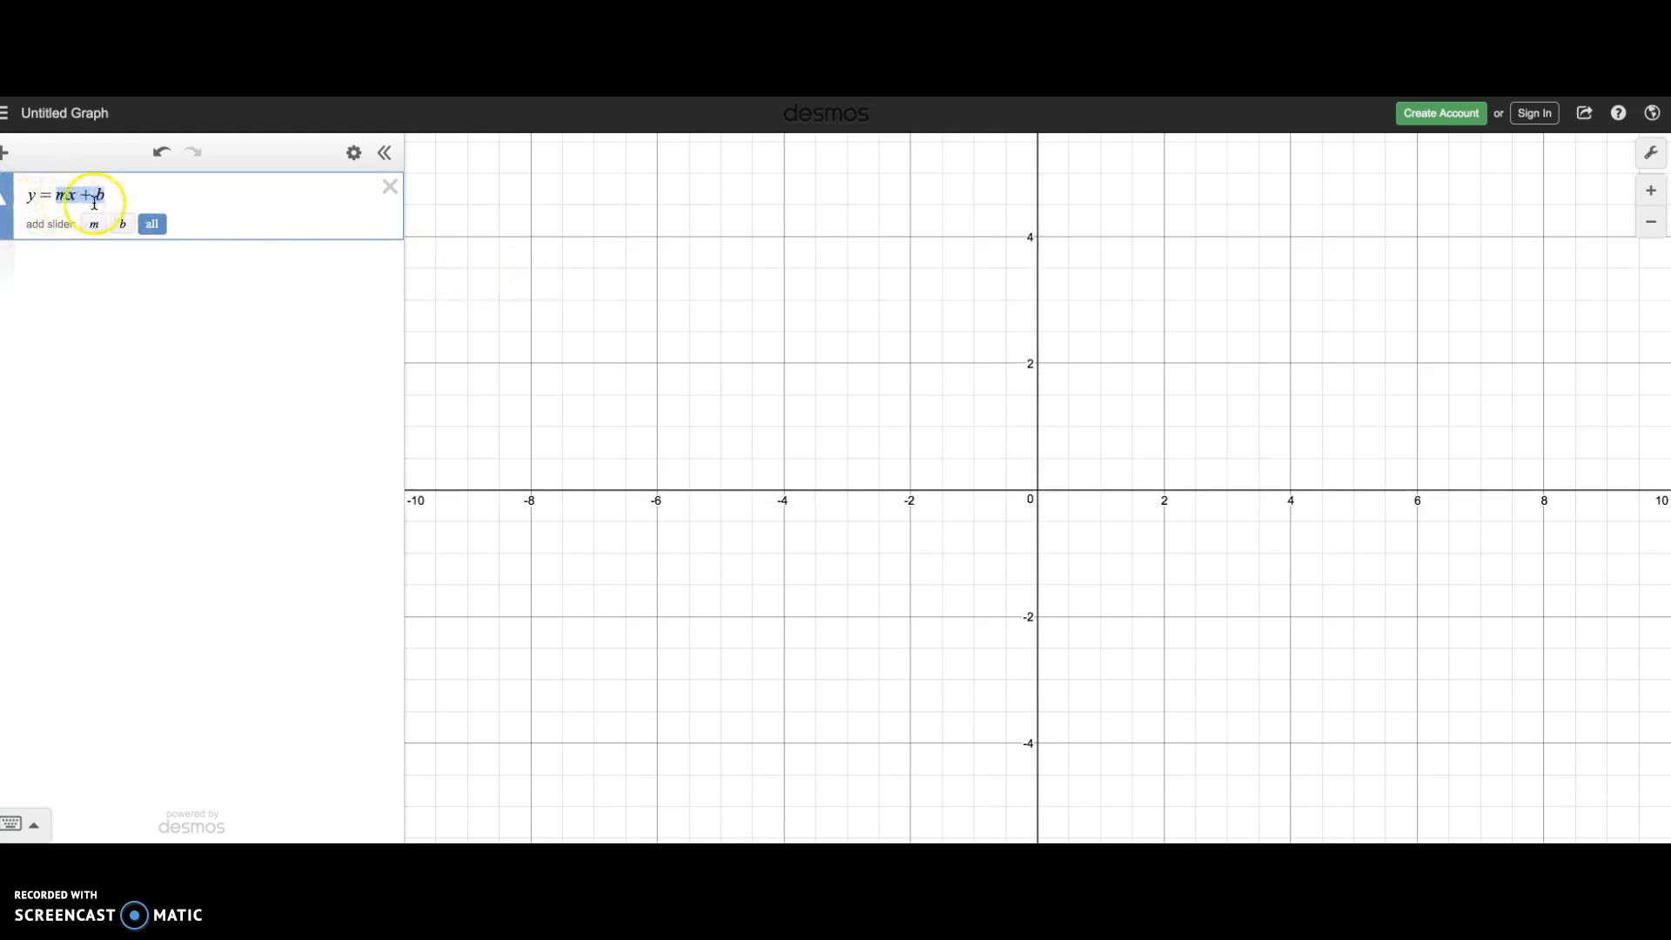
type("1/3")
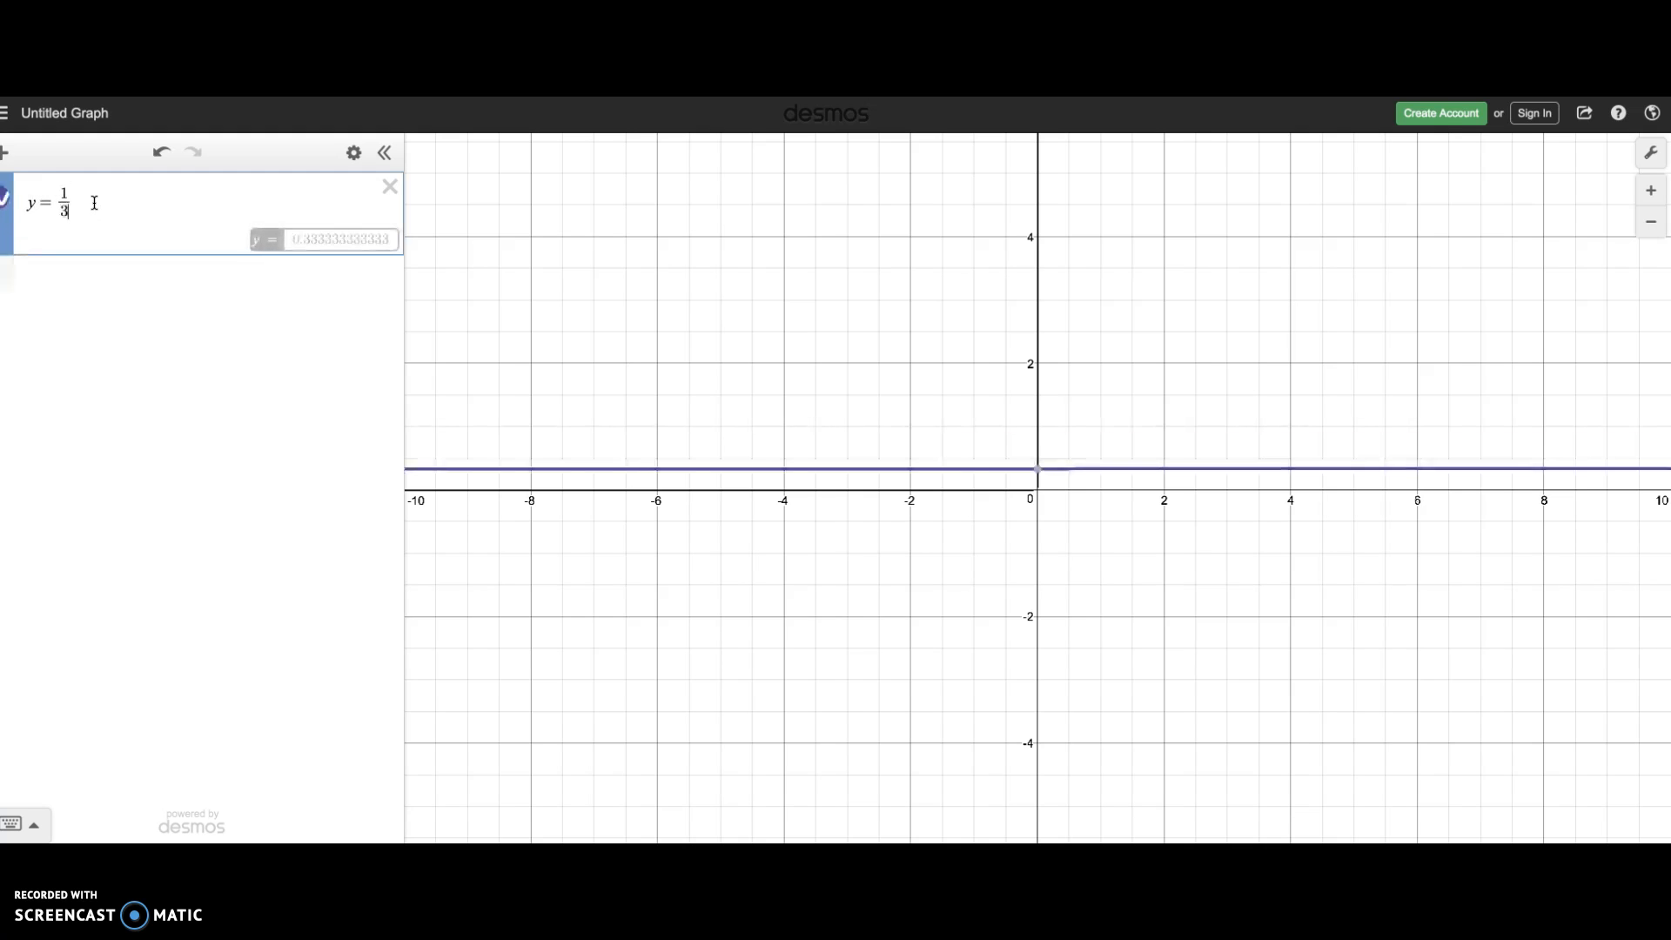
type("x")
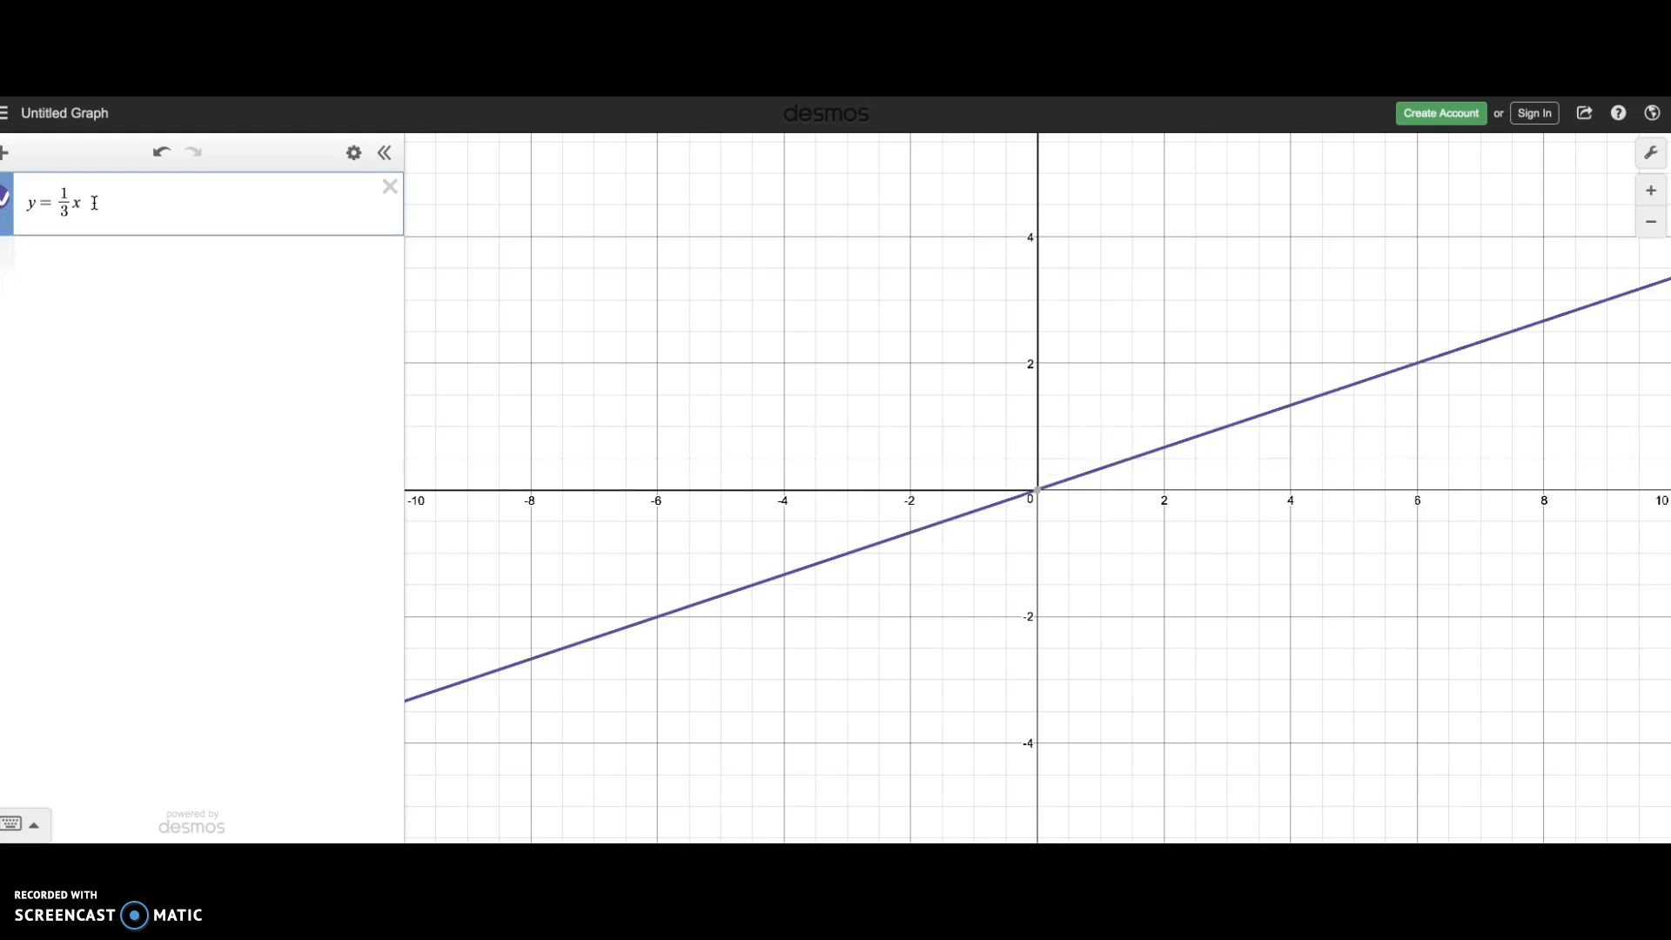
type("+2")
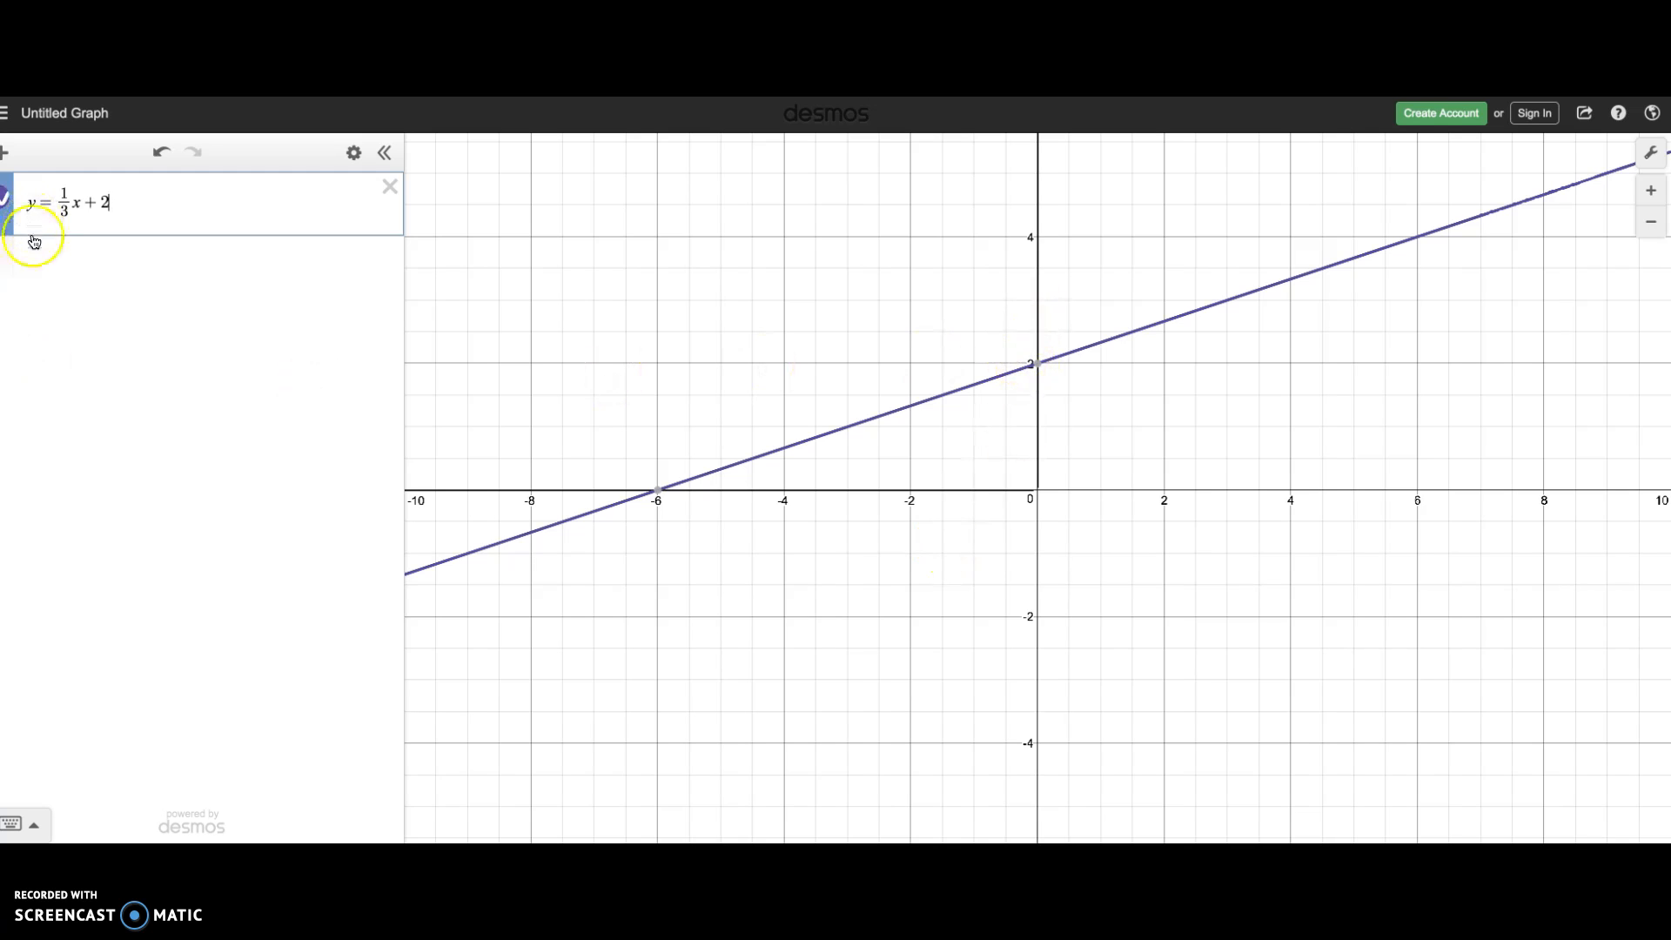
Add a second equation, y = −x + 1, and display the coordinates where the two lines cross.
left_click(40, 273)
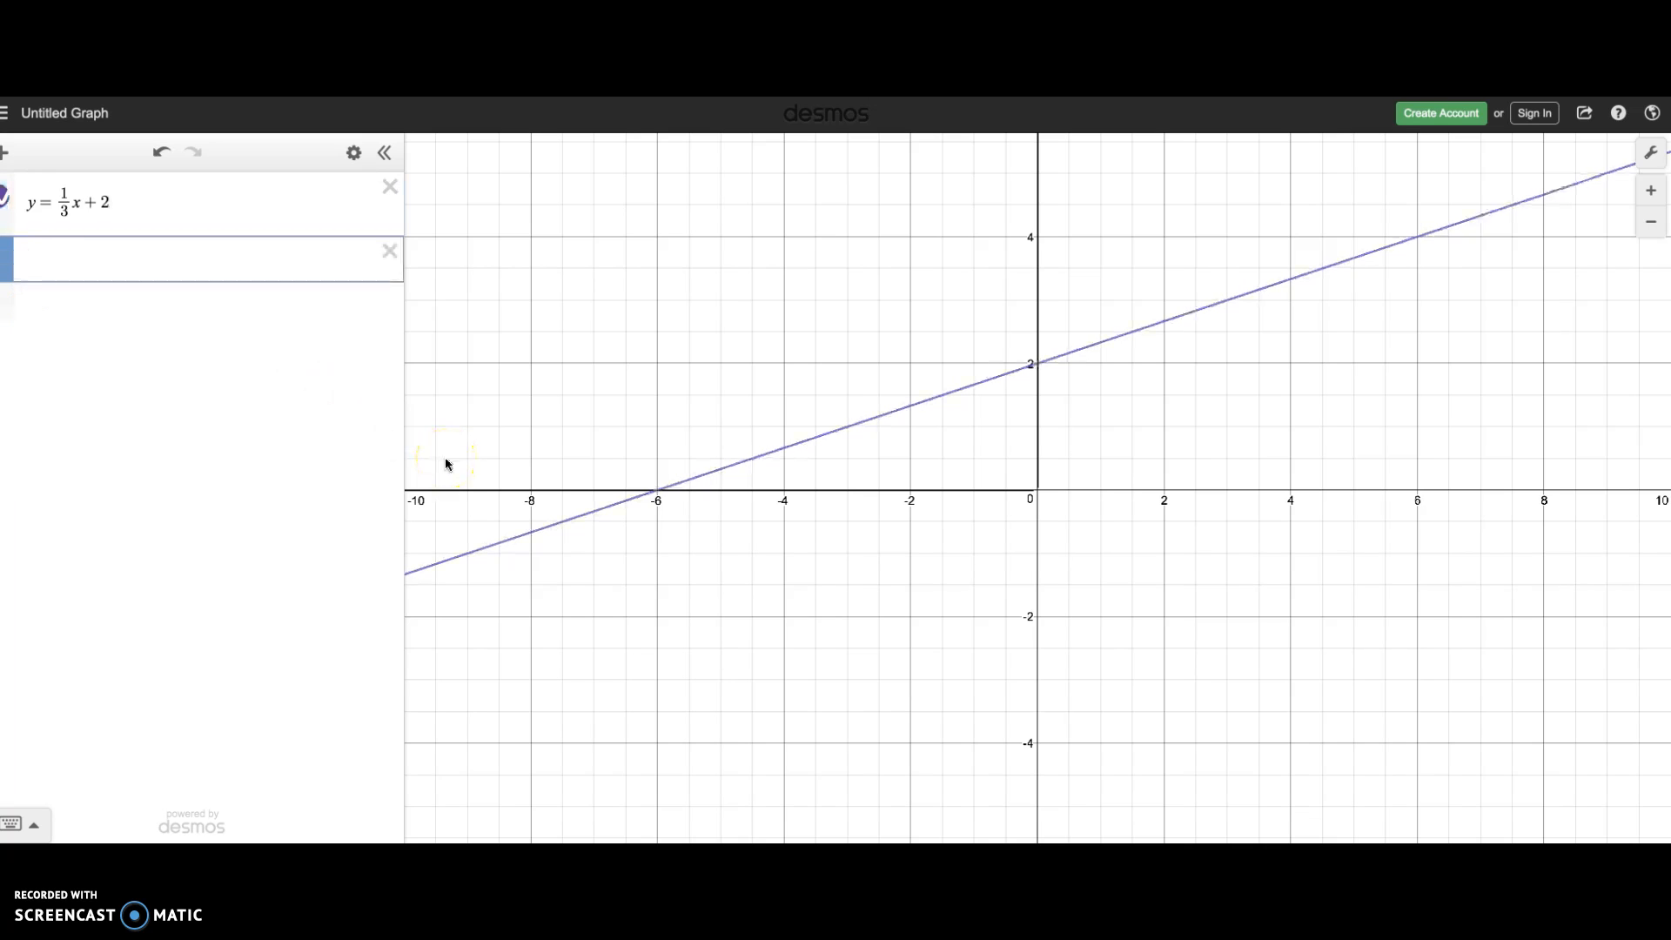
type("y=-x+1")
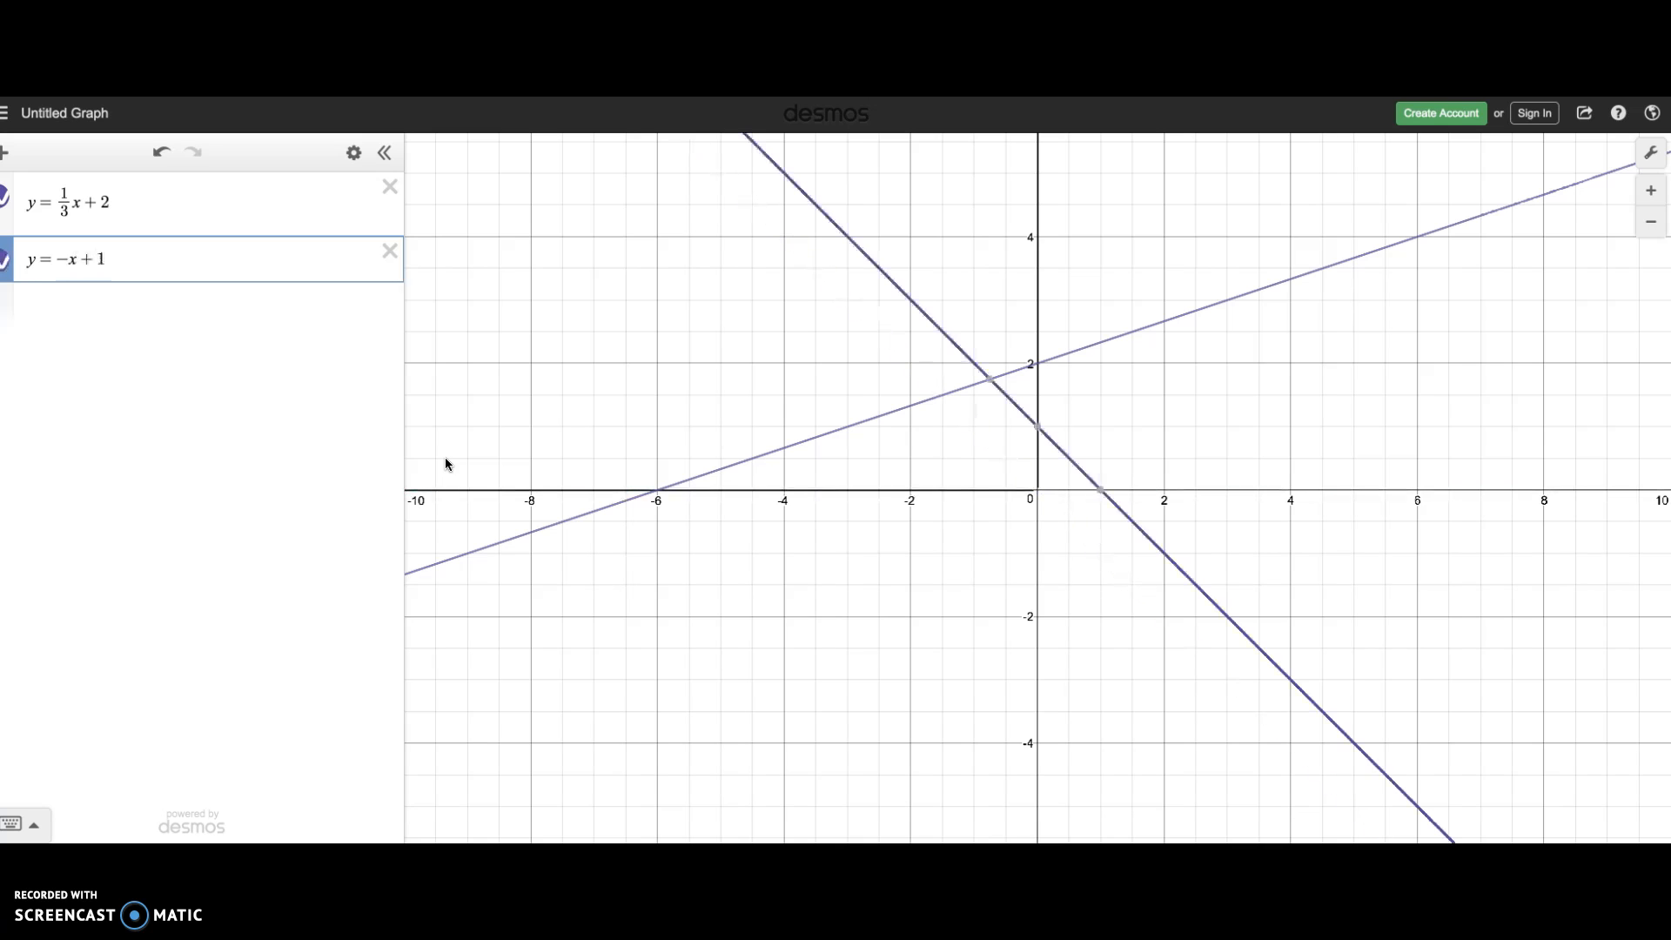
mouse_move(991, 383)
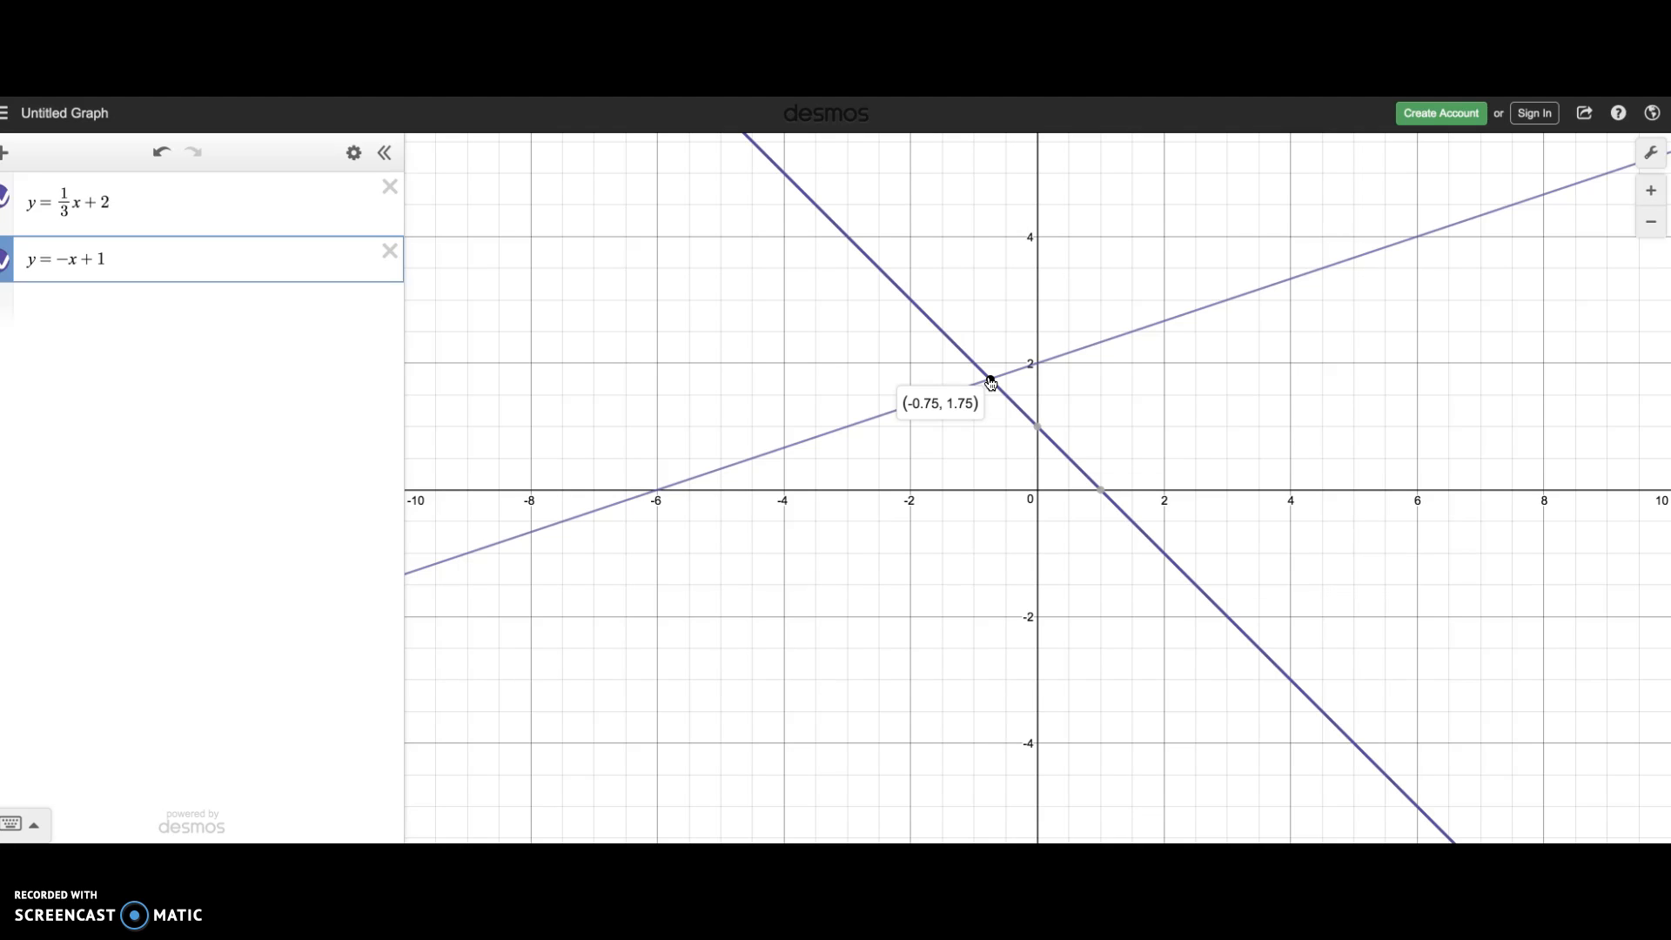
Change the color of the y = −x + 1 line to red.
scroll(990, 384, "down", 2)
left_click(947, 377)
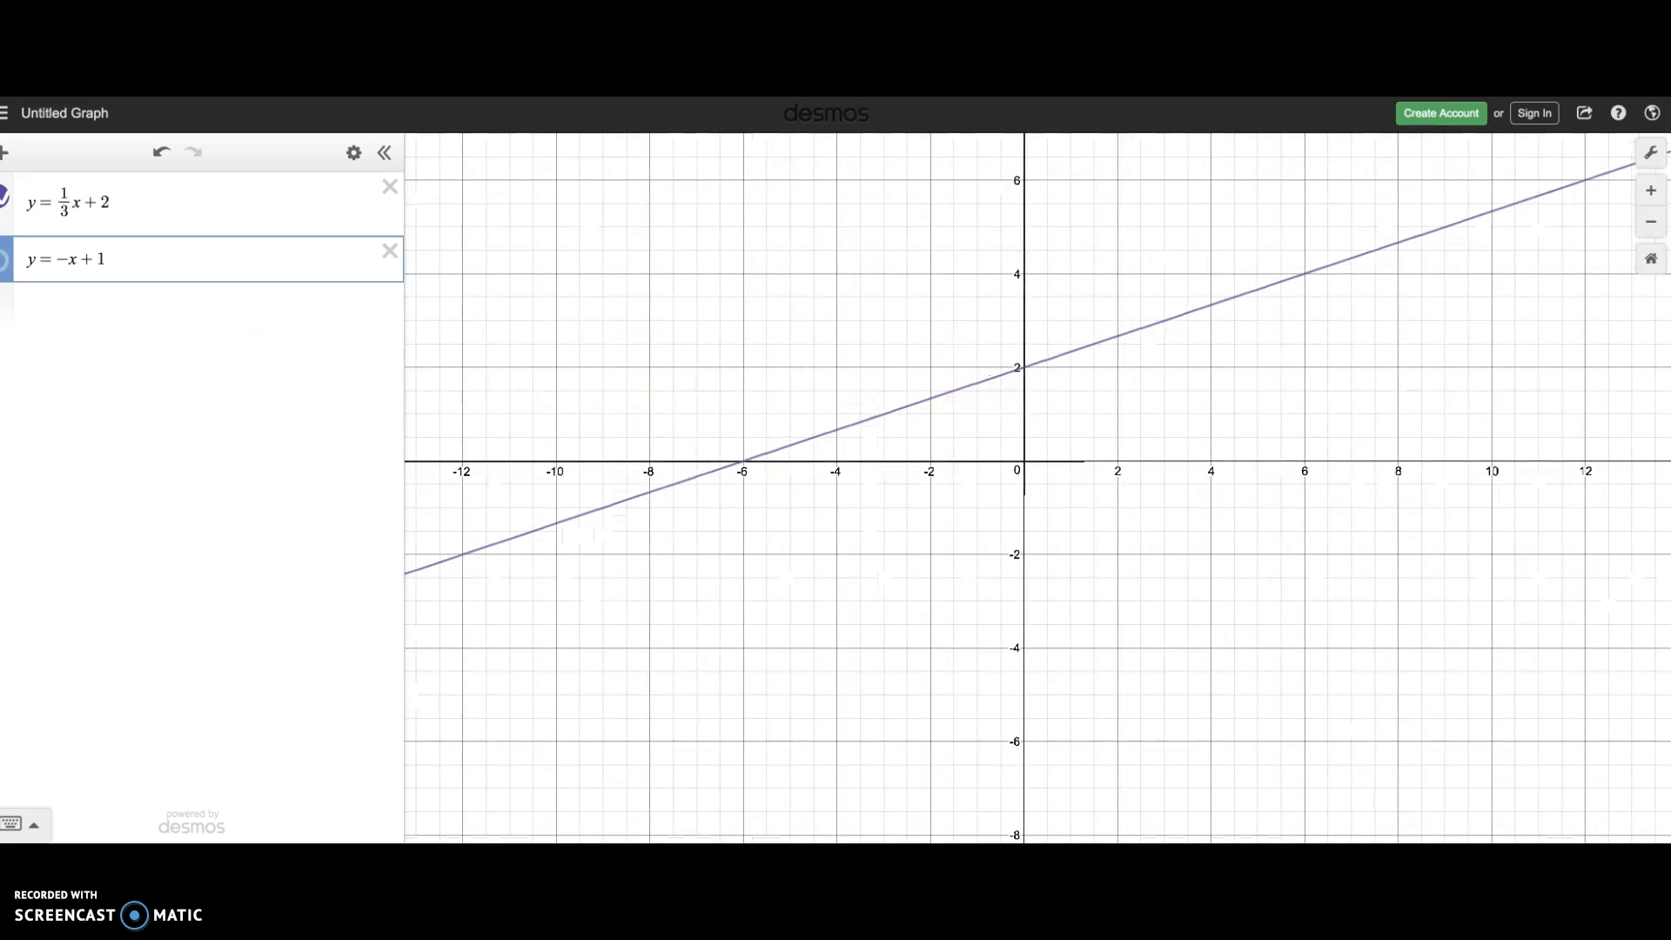
left_click(6, 259)
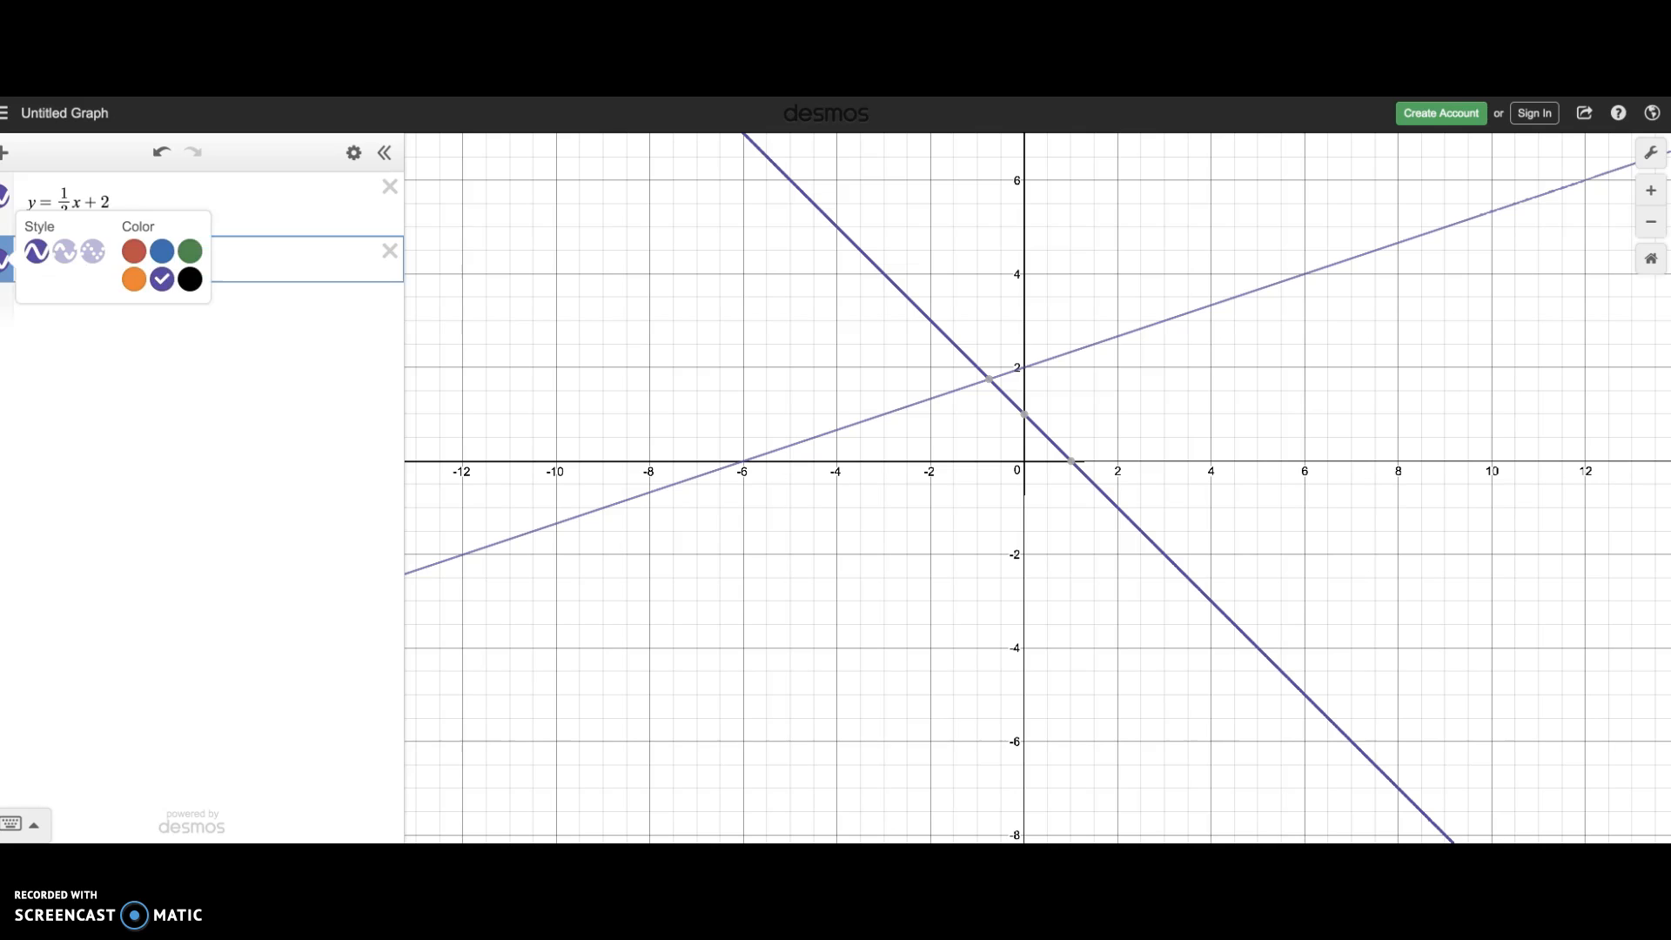
left_click(134, 251)
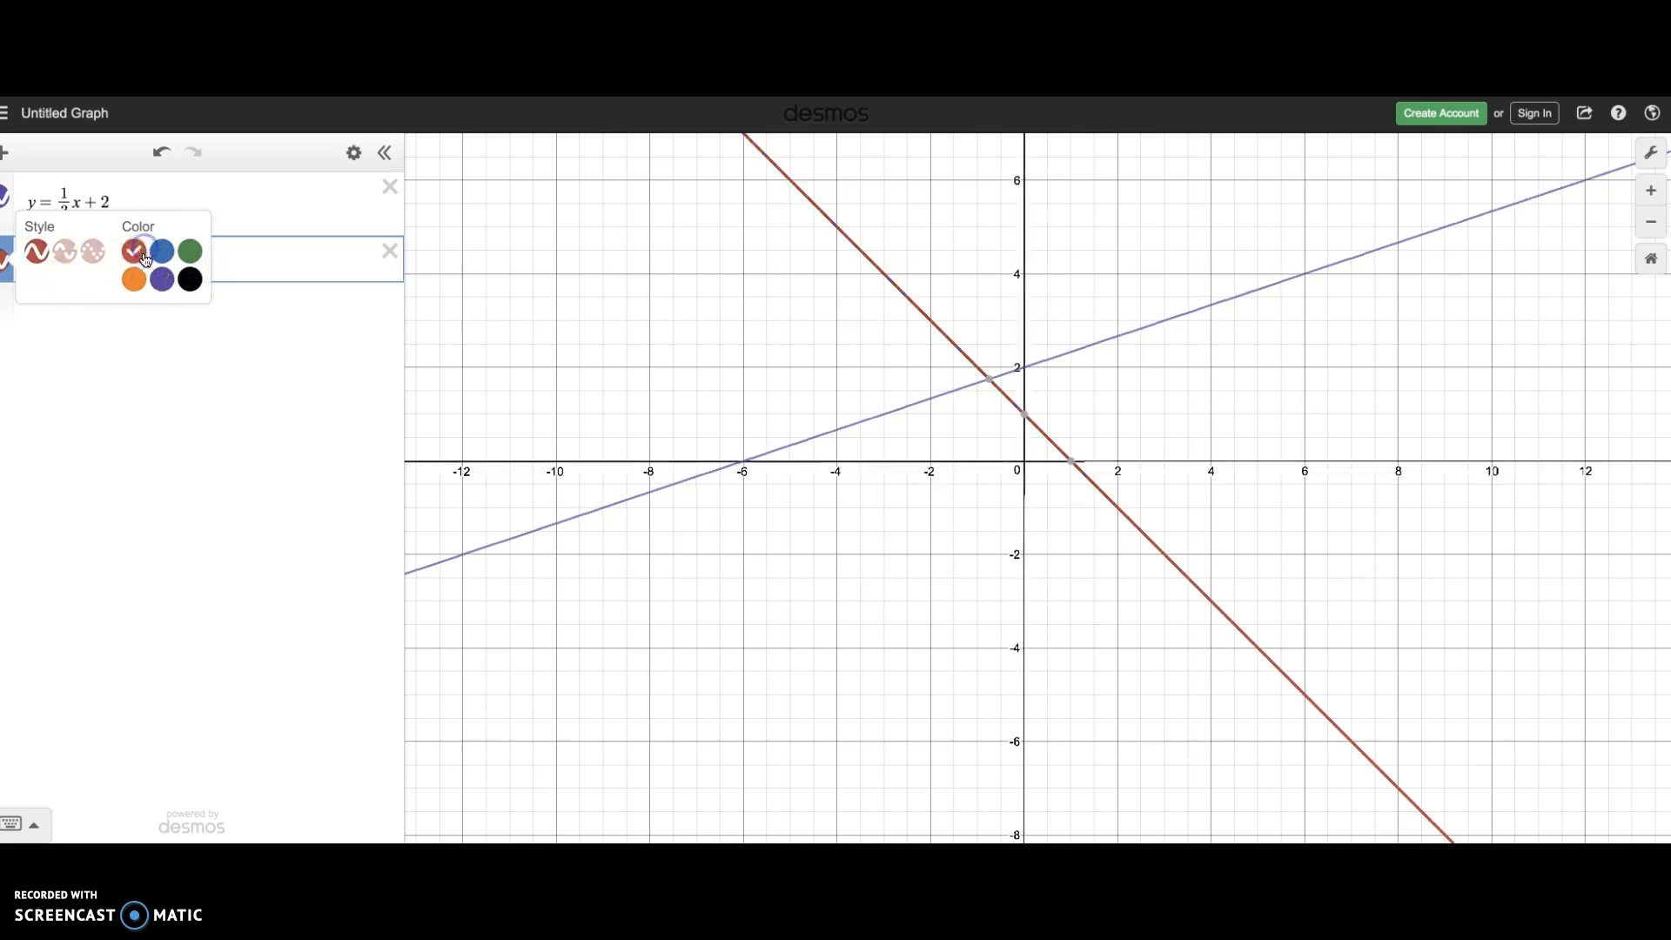
Zoom the graph out, in and out again to examine the two crossing lines at different scales.
scroll(927, 488, "down", 2)
scroll(940, 473, "down", 2)
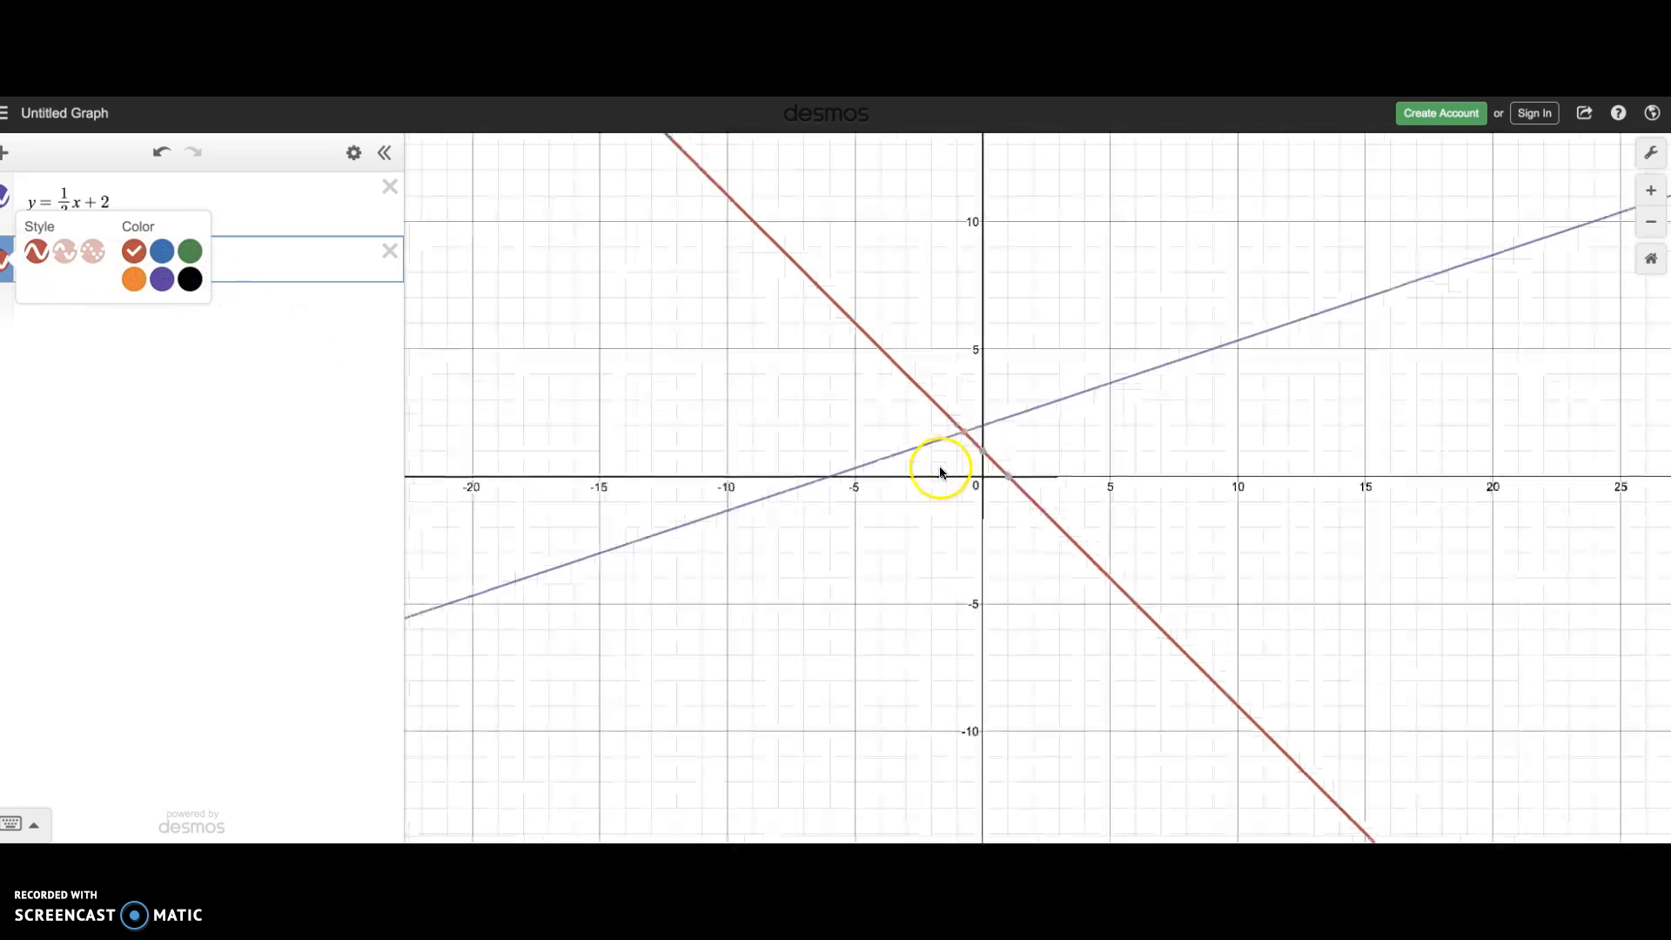
left_click(1663, 193)
left_click(1661, 193)
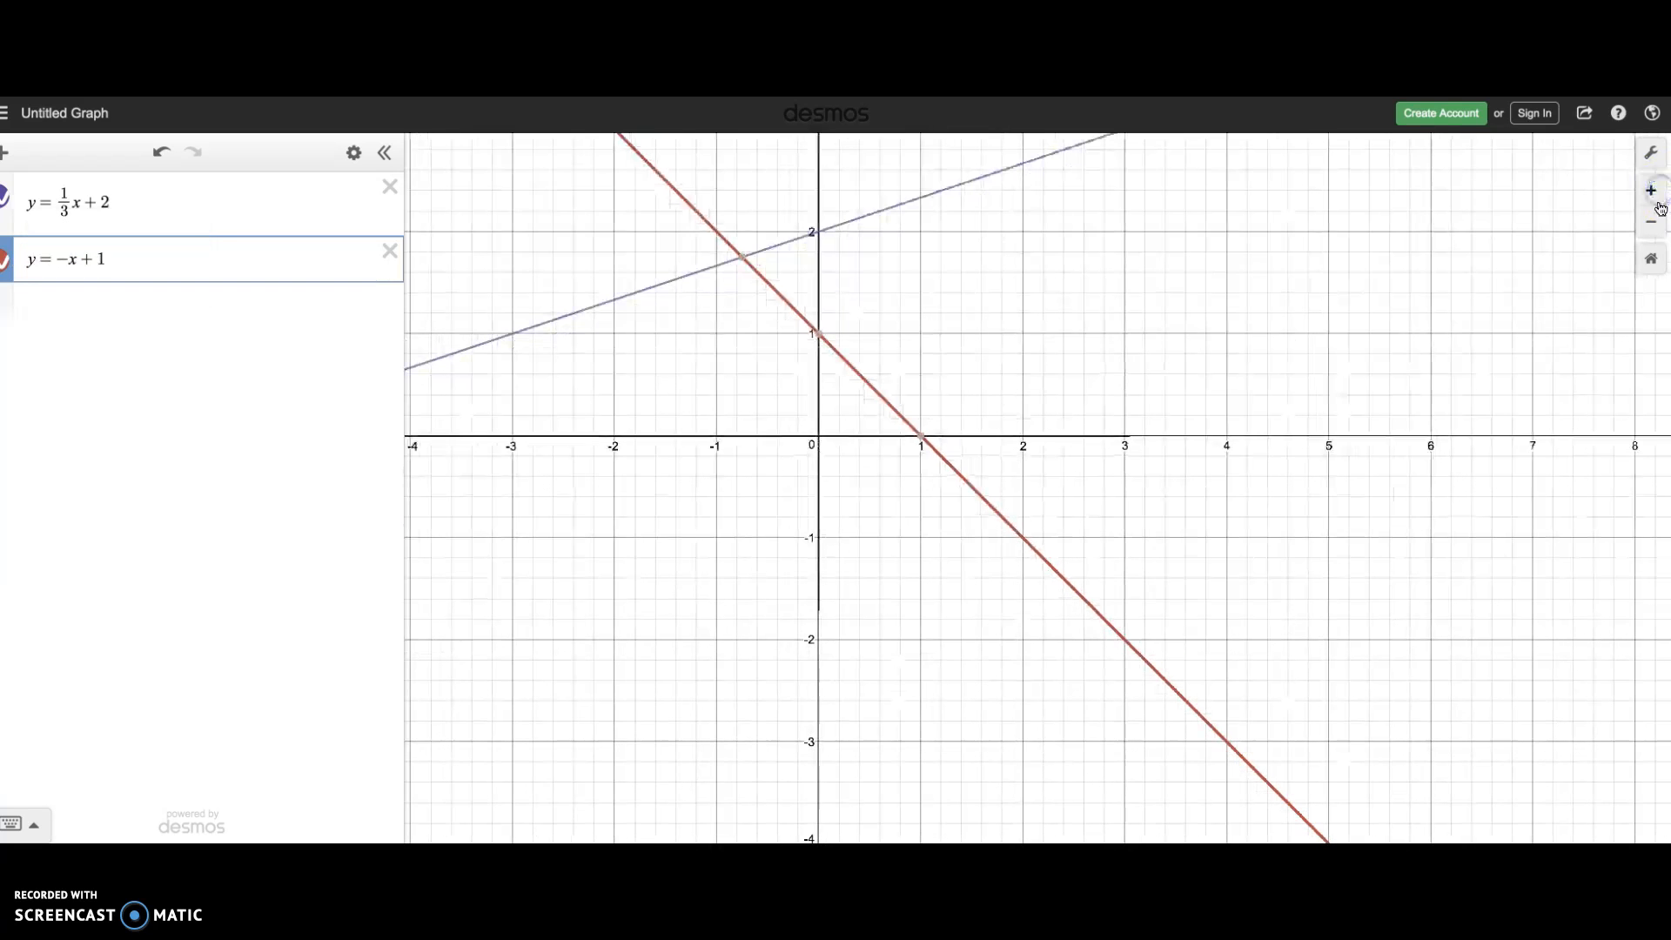
left_click(1653, 224)
left_click(1653, 225)
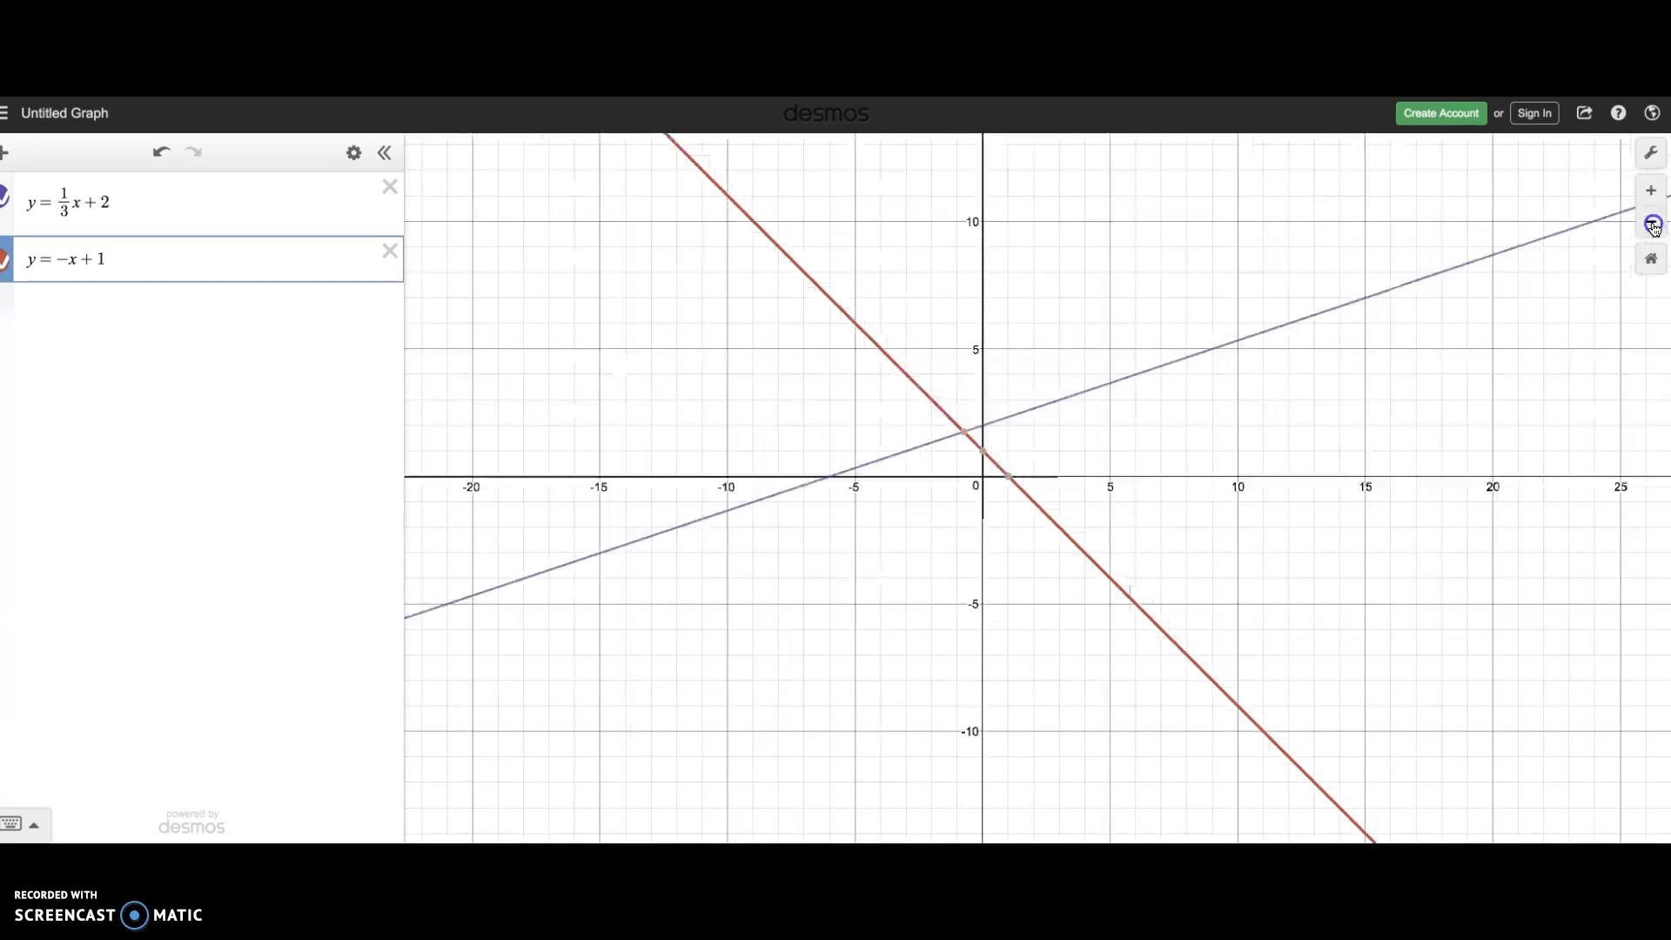
left_click(1653, 225)
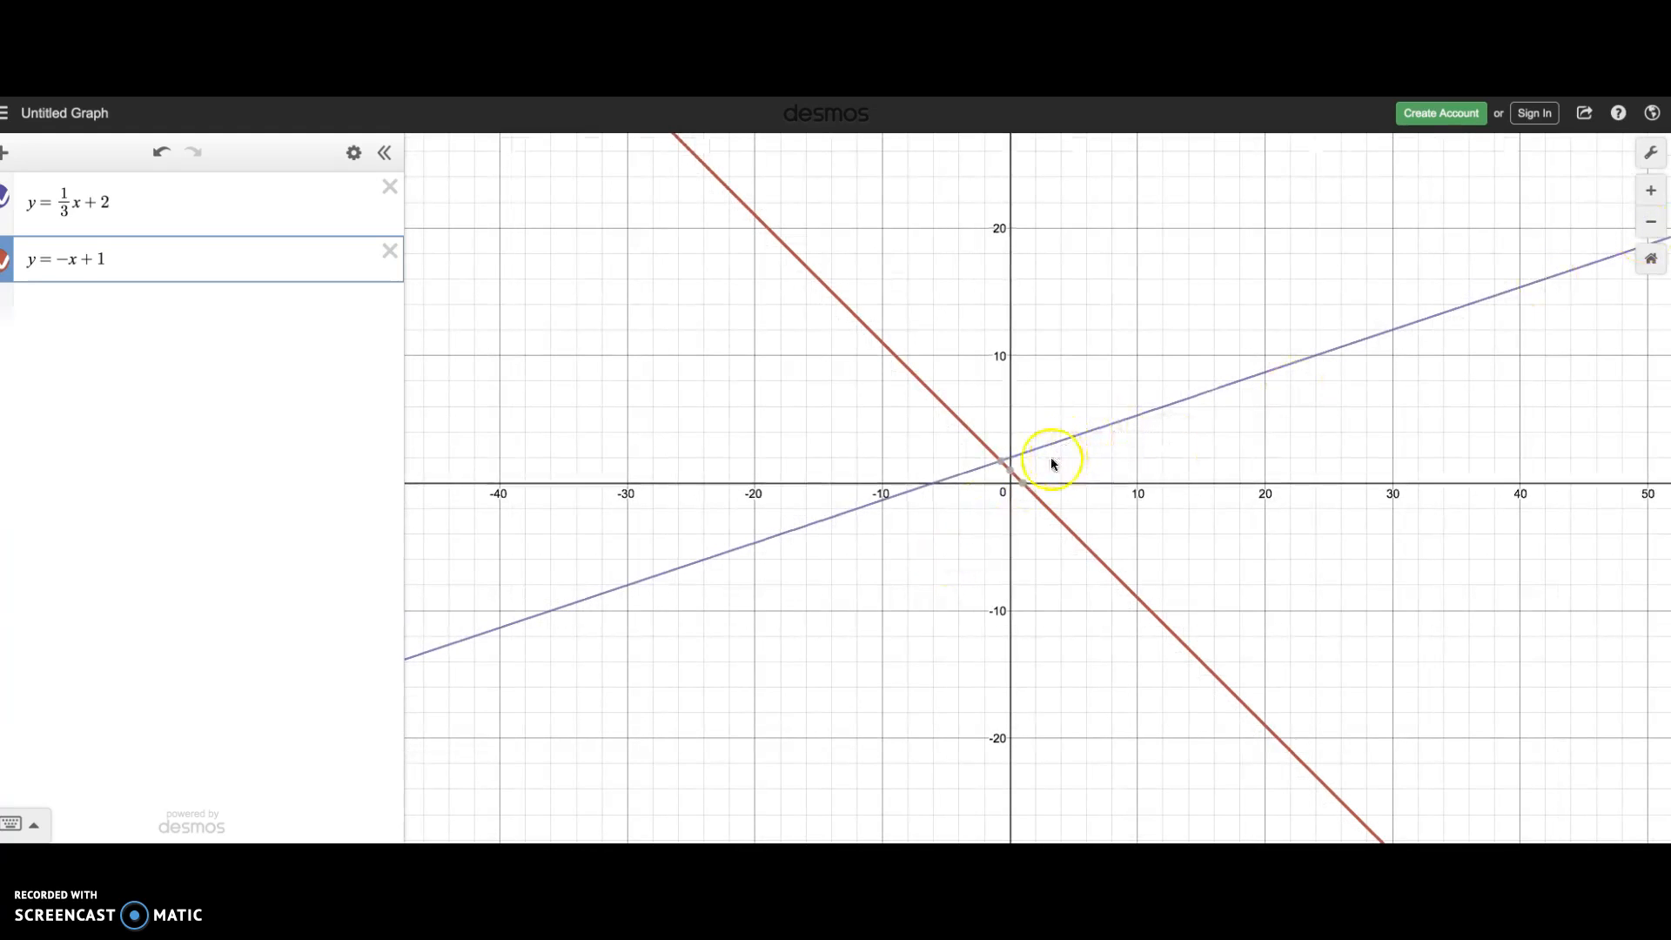
Delete both equations, y = −x + 1 and y = 1/3x + 2, to empty the expression list.
left_click(119, 264)
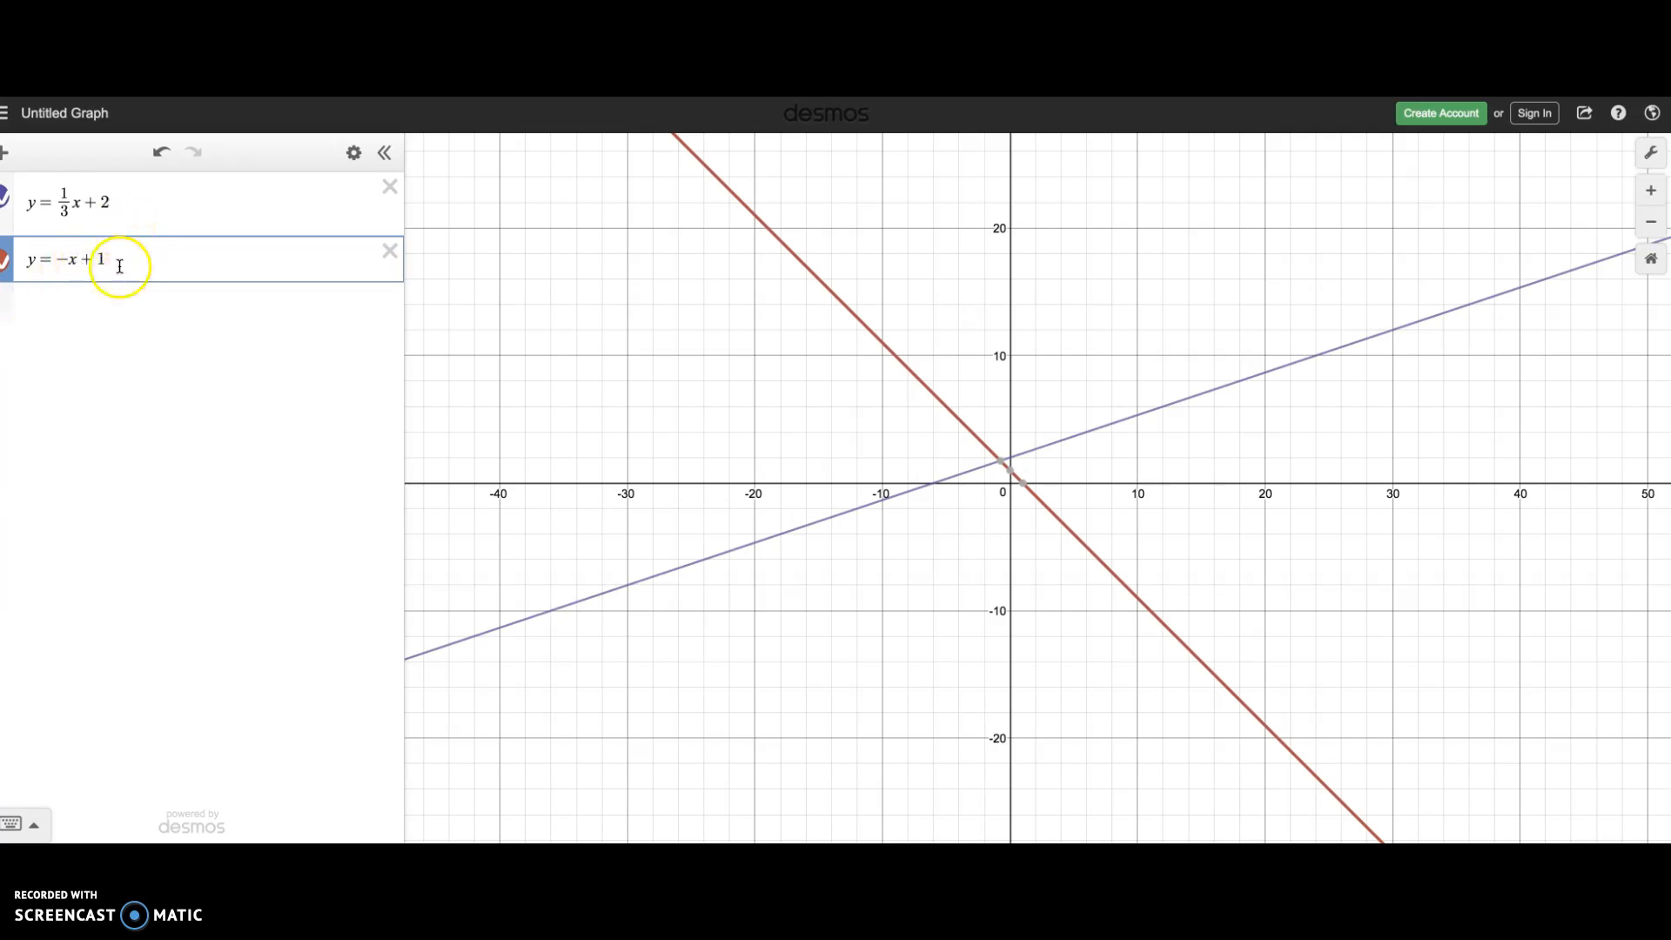
key("BackSpace")
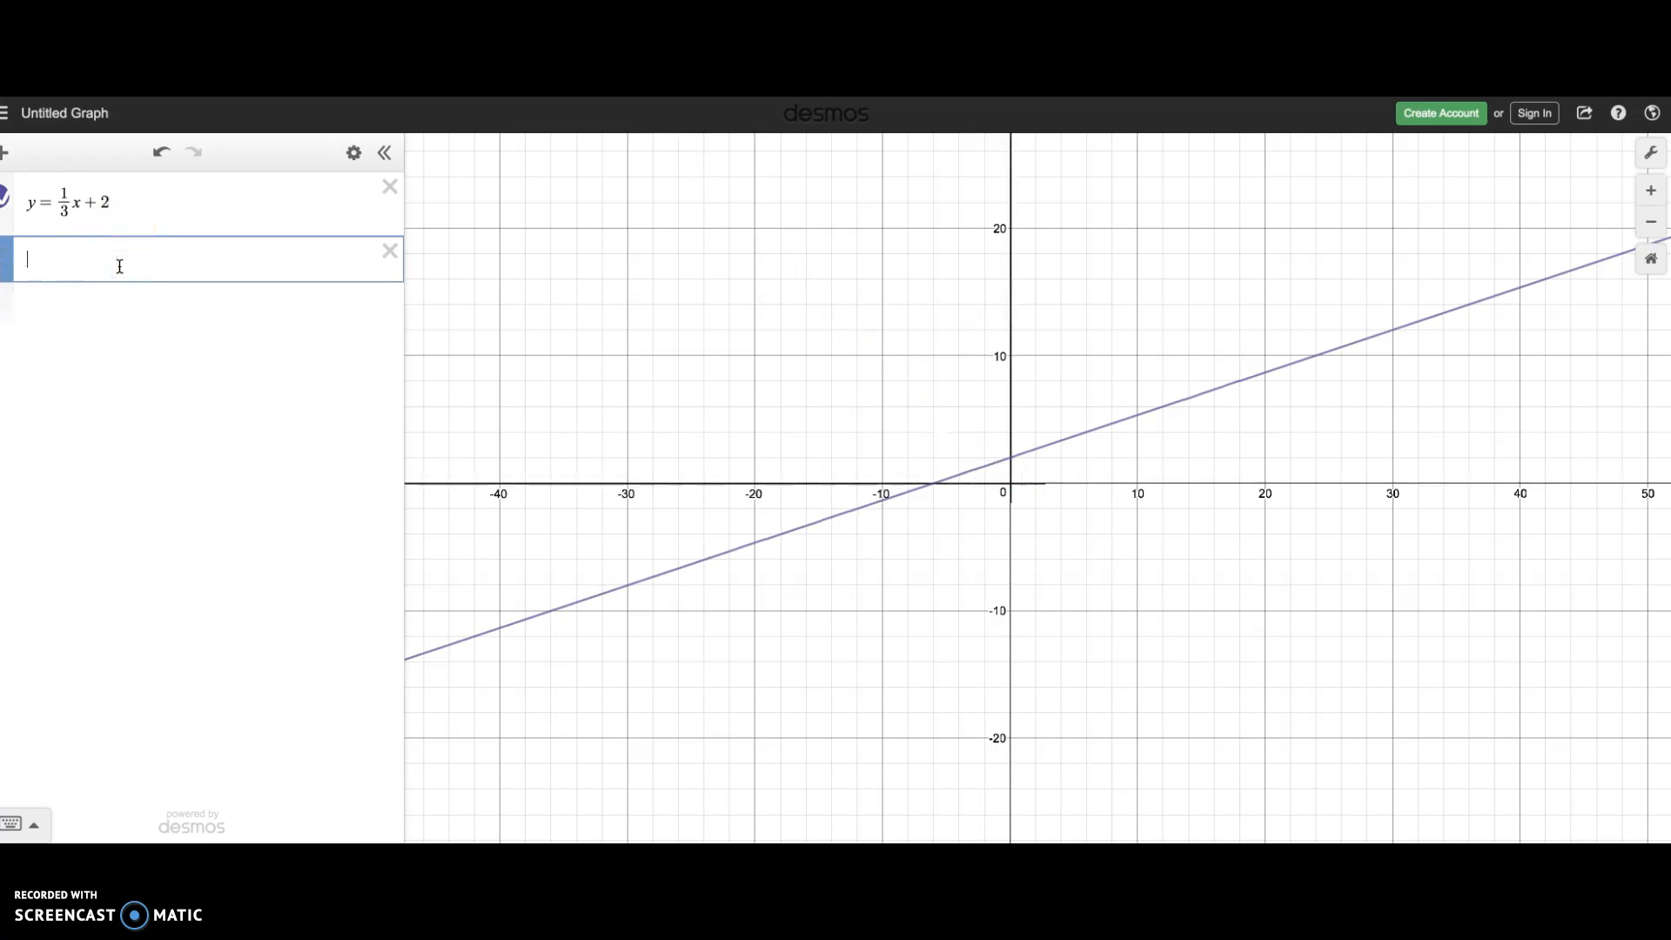
key("BackSpace")
left_click_drag(134, 201, 27, 202)
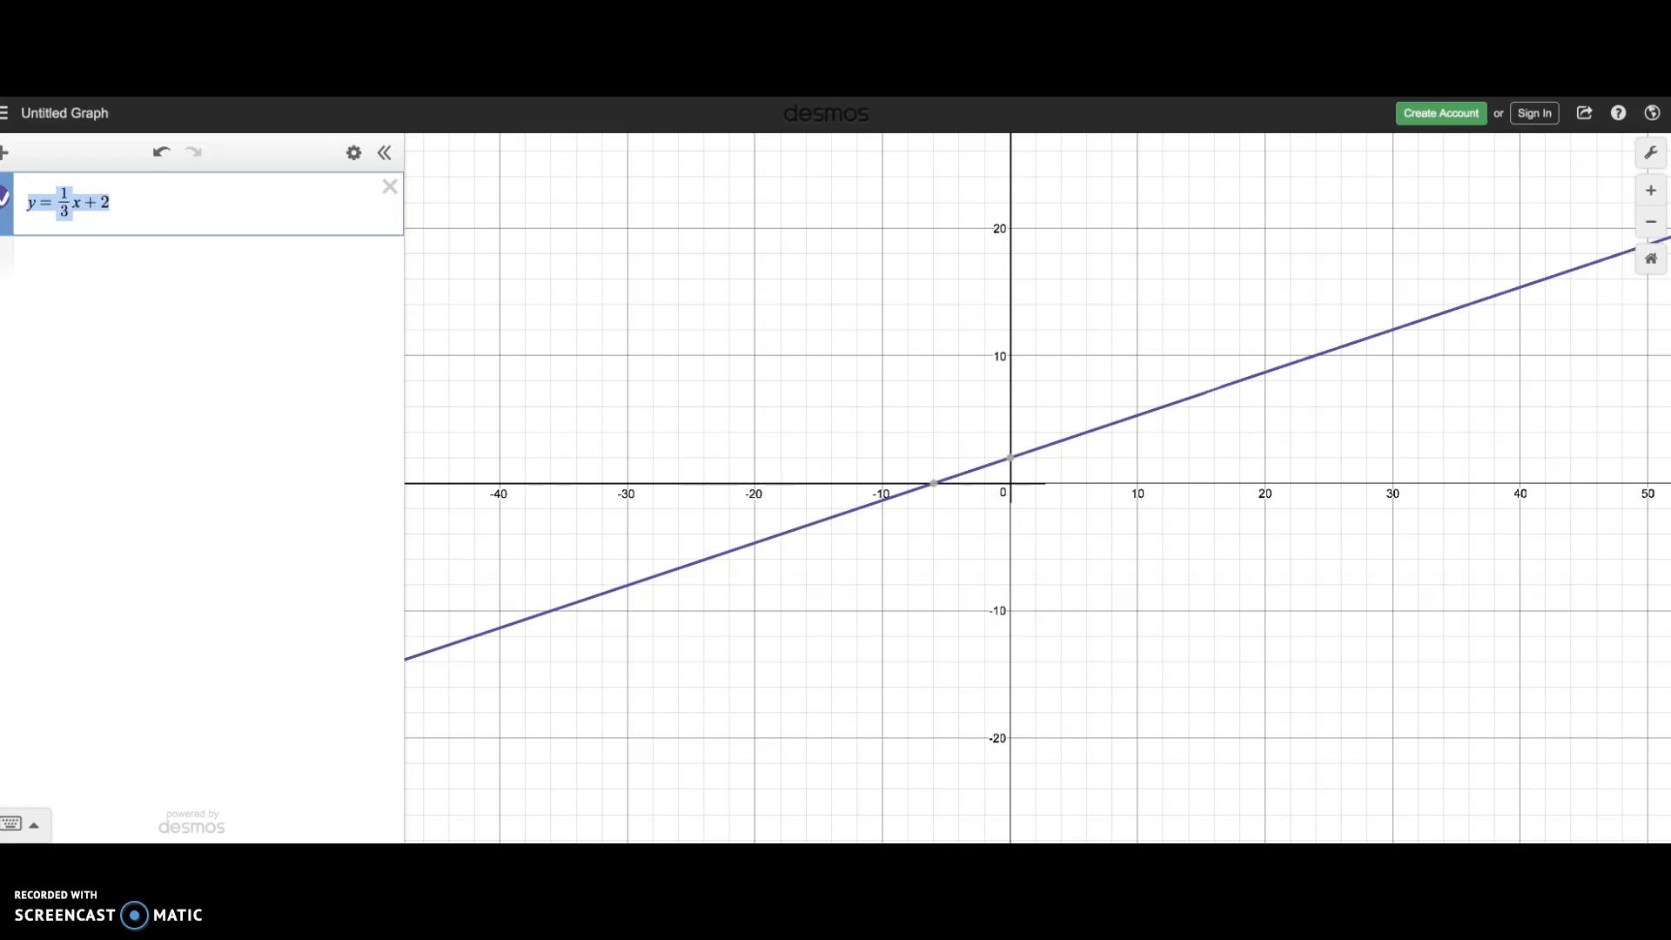
key("BackSpace")
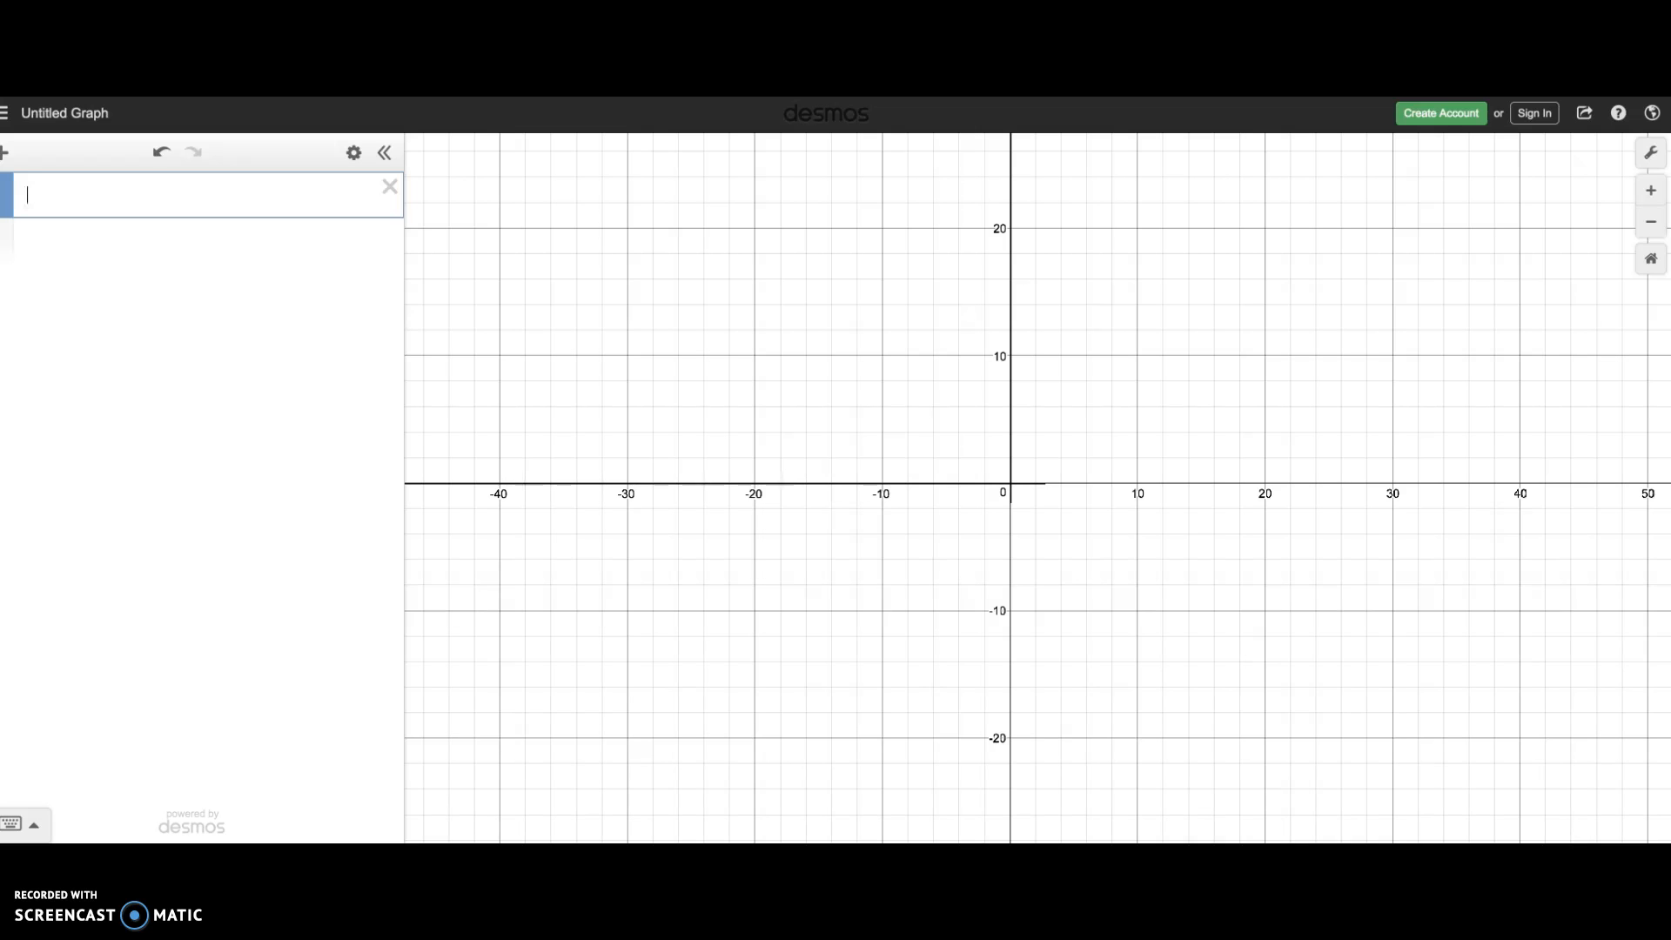
Graph the standard-form equation 2x + 3y = 5 in the first expression line.
type("2x ")
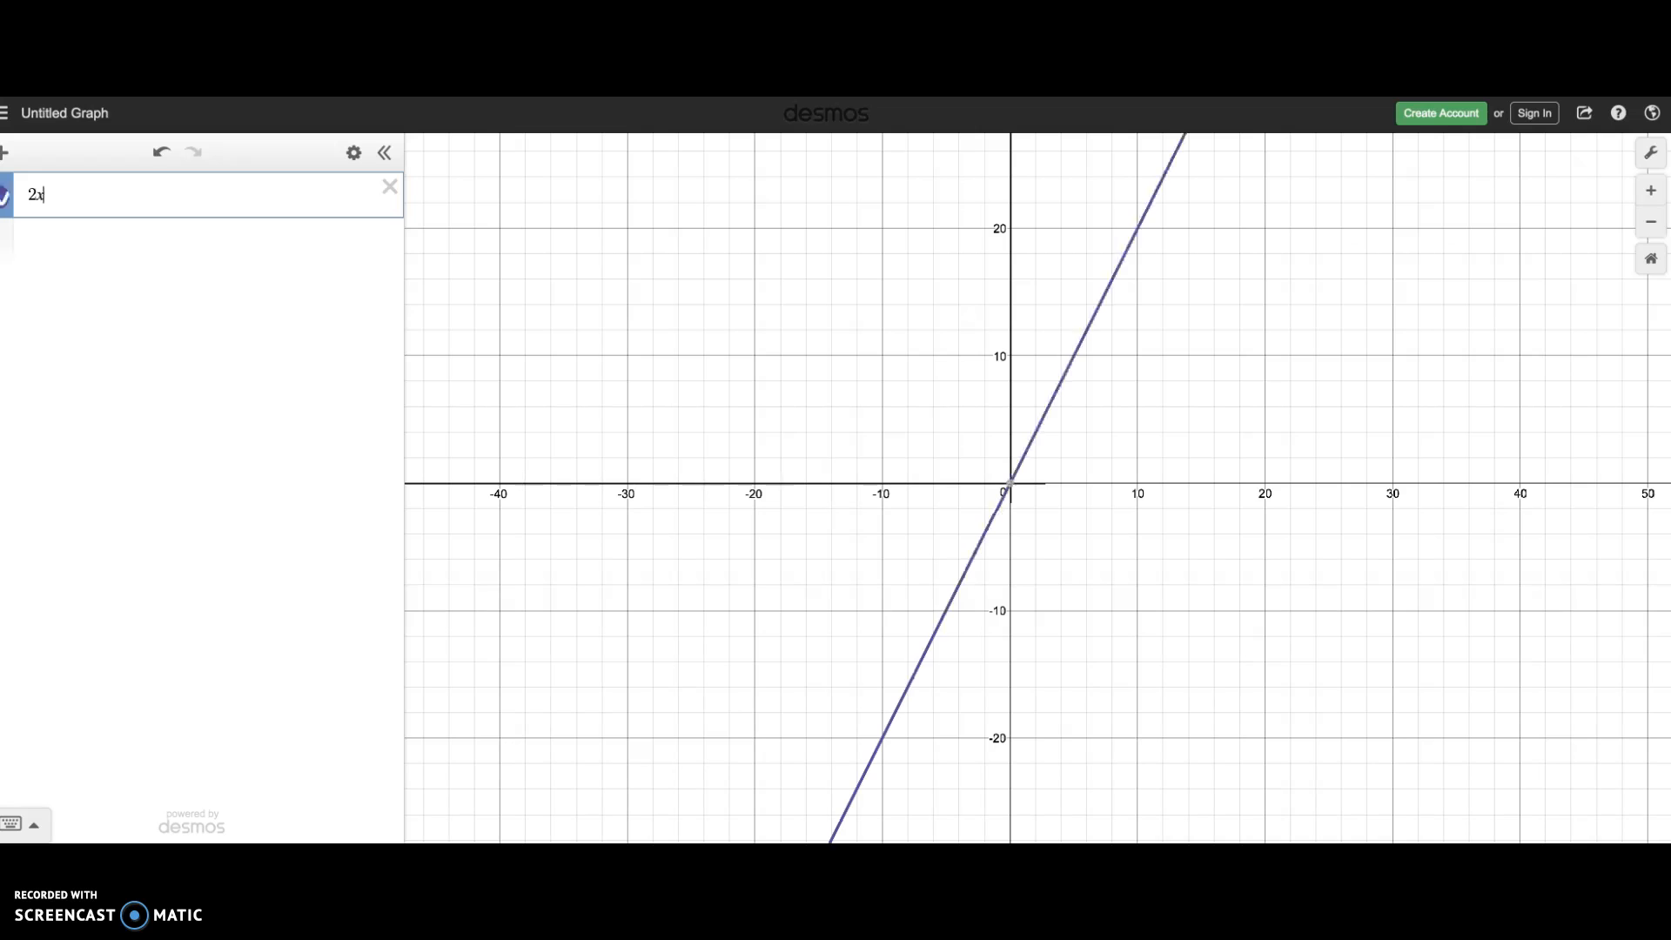
type("+ 3")
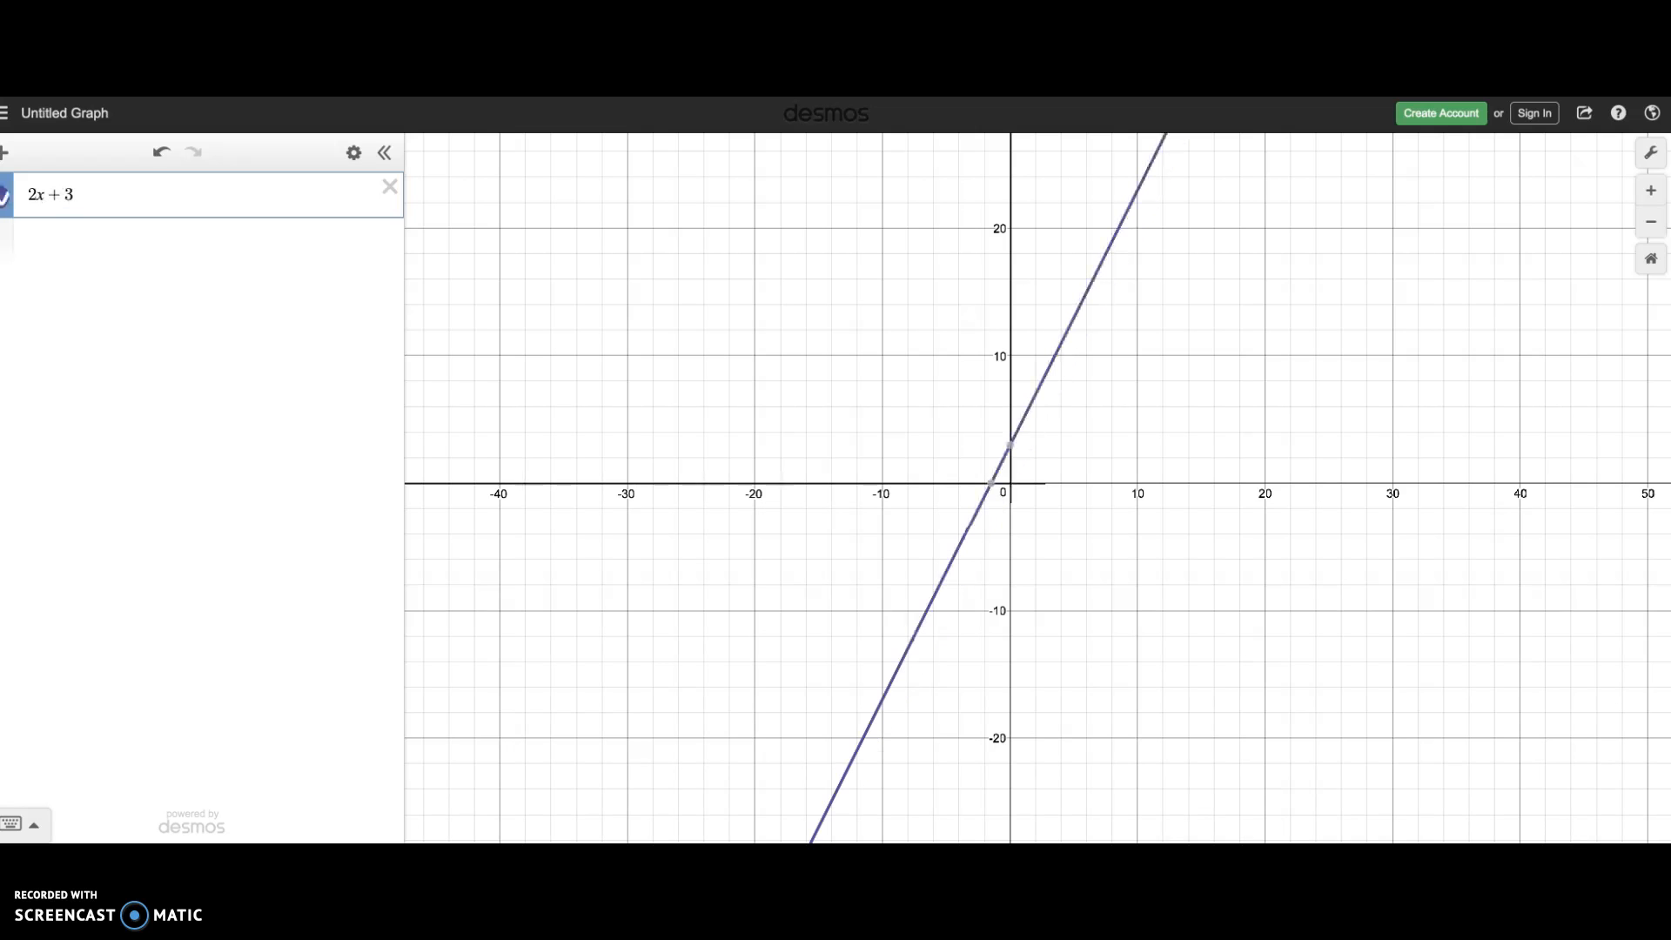
type("y = ")
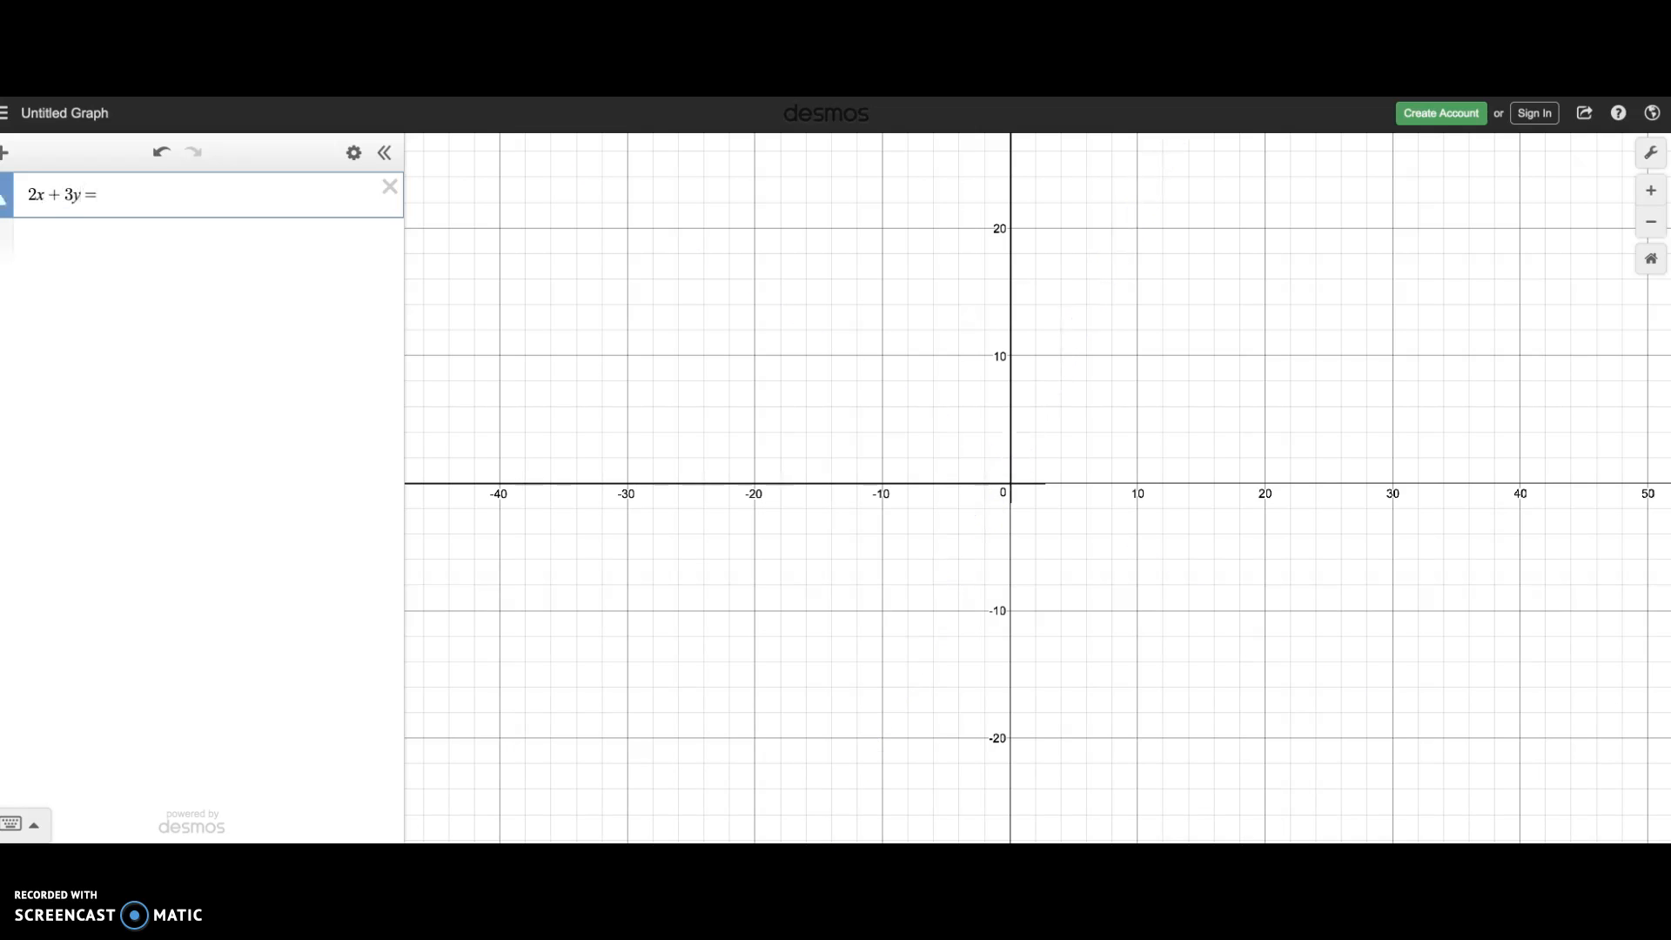
type("5")
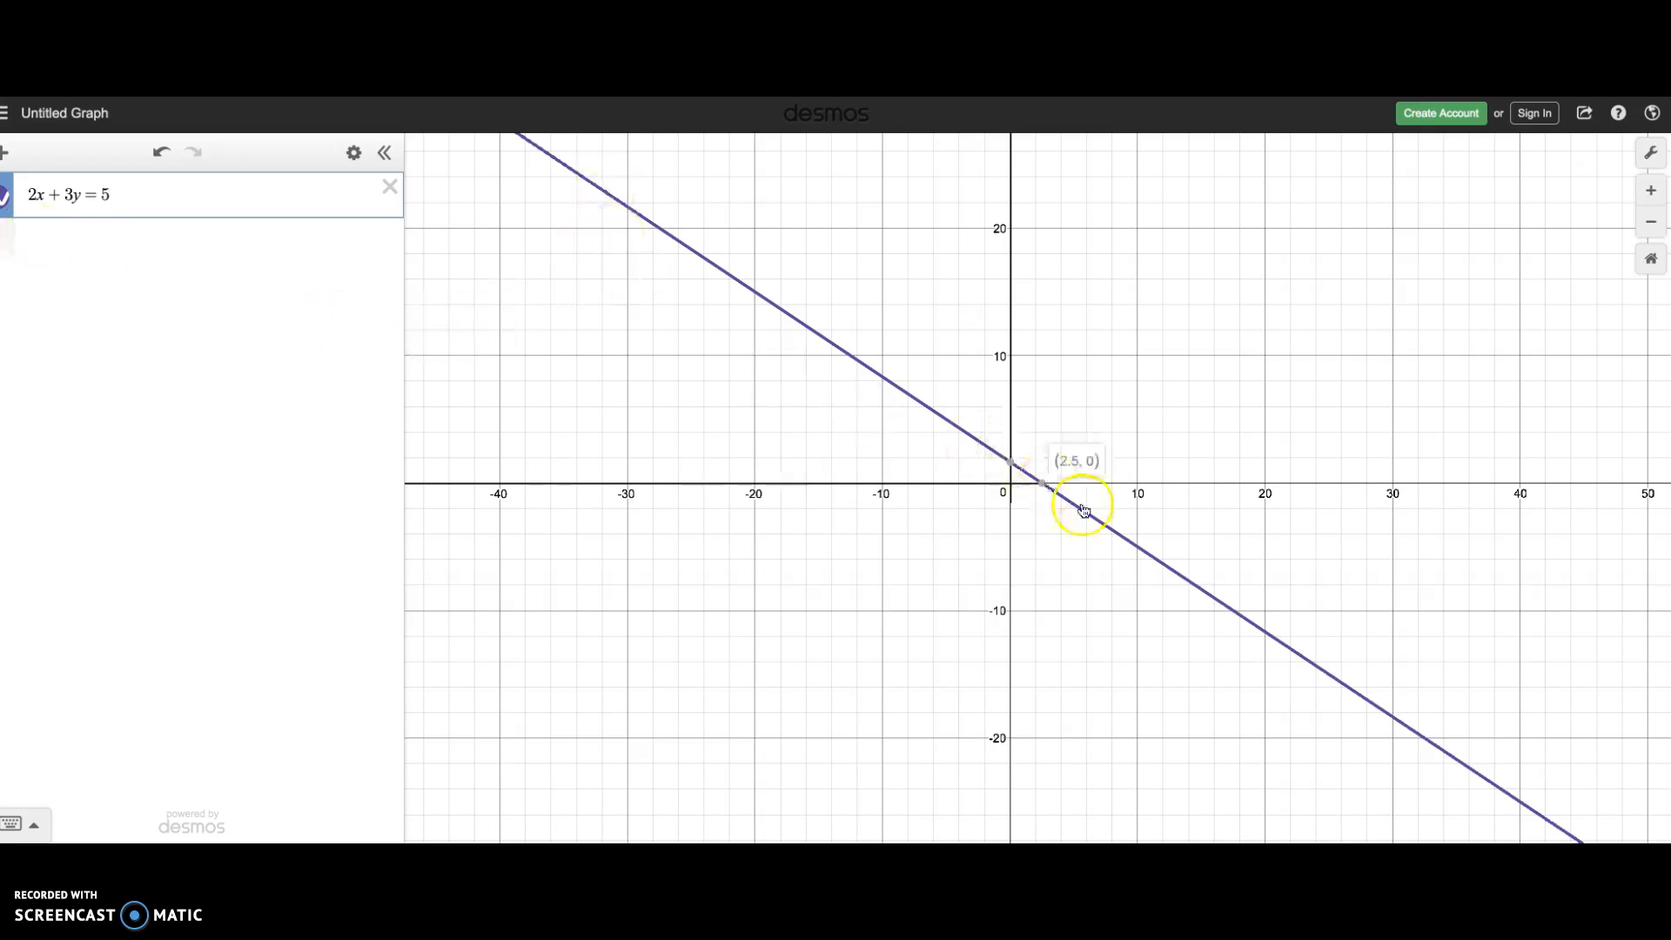
Display the coordinates of the x- and y-intercepts of the line 2x + 3y = 5.
mouse_move(1013, 466)
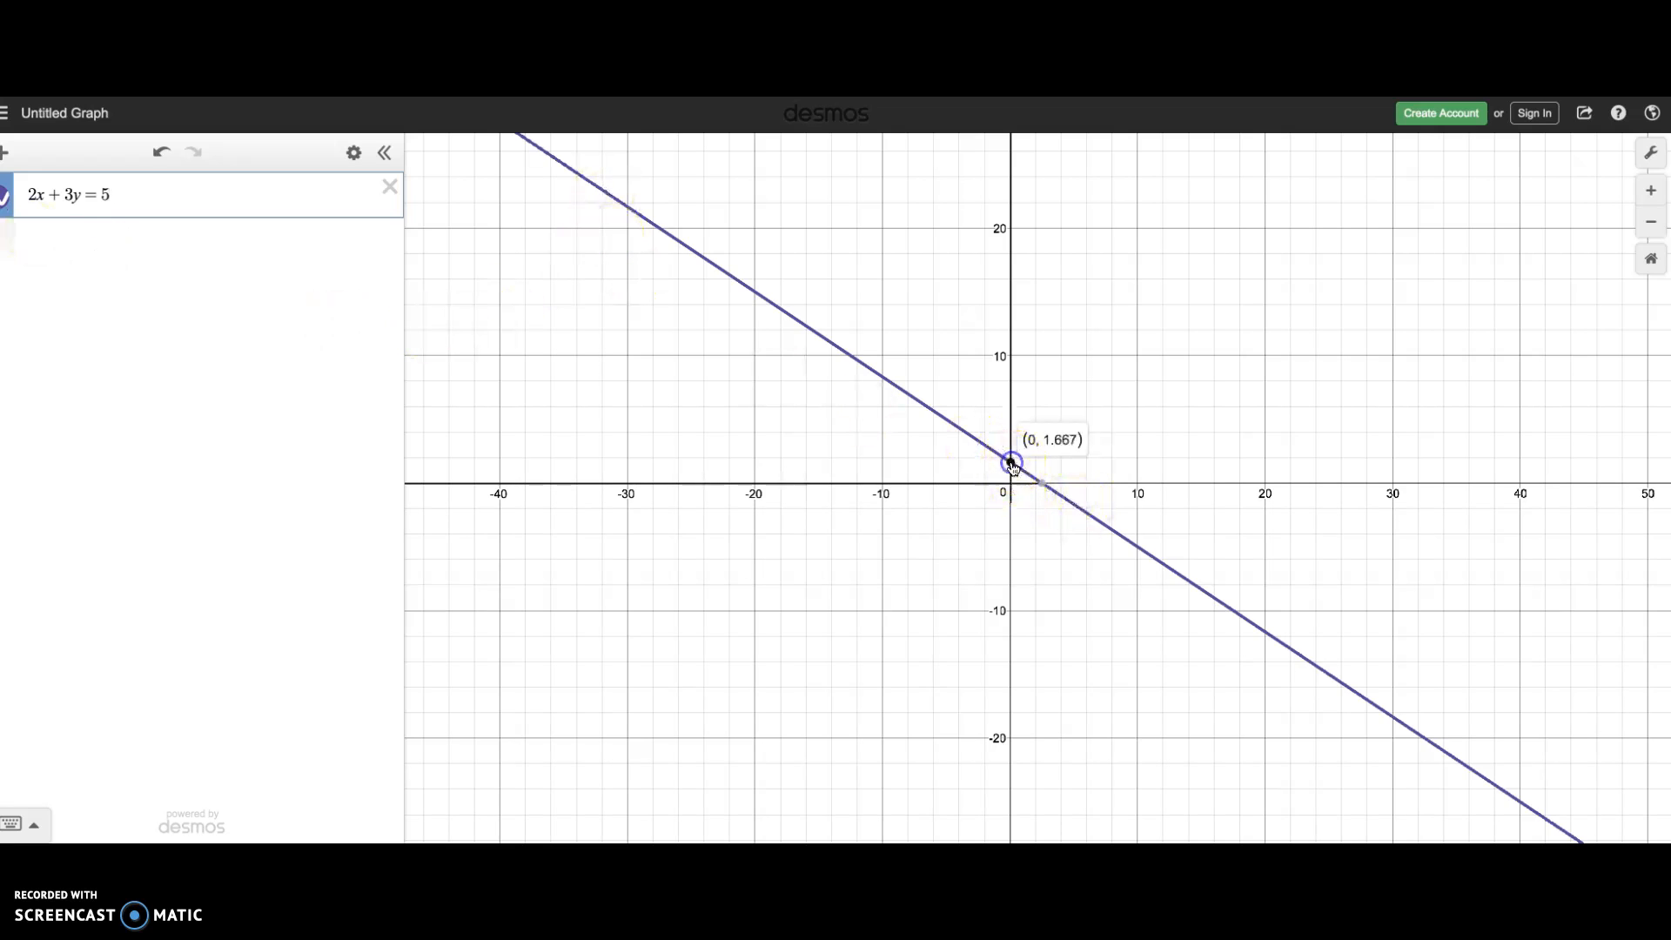
left_click(1042, 484)
left_click(1004, 466)
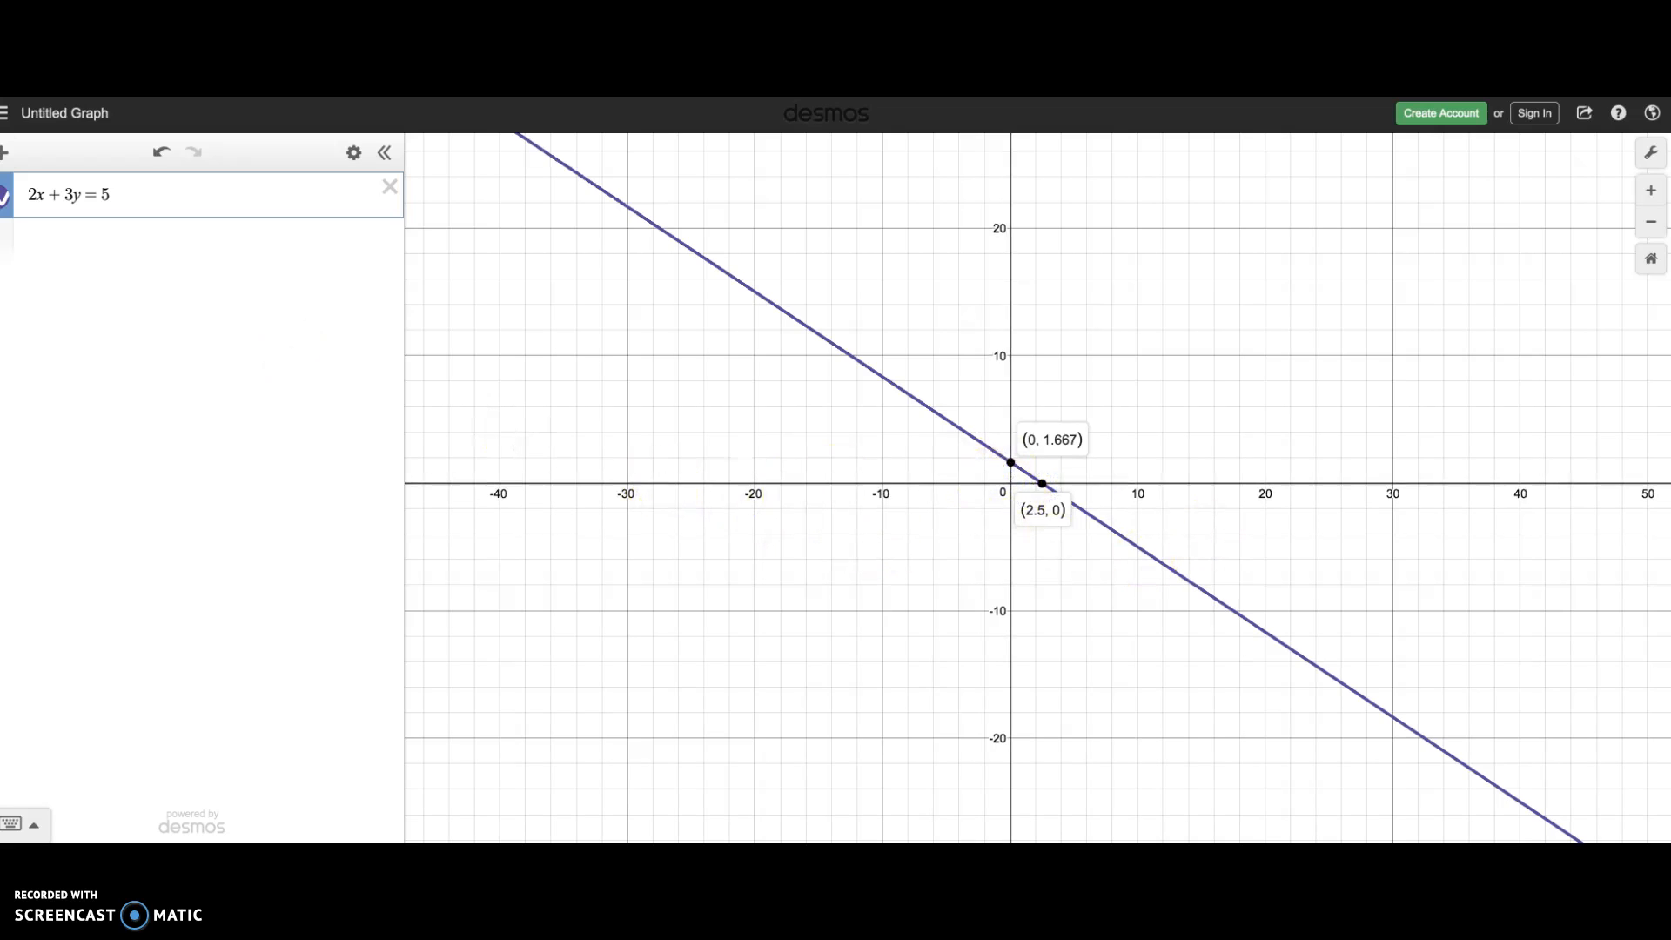
Change the color of the 2x + 3y = 5 line to red and close the style options.
left_click(6, 203)
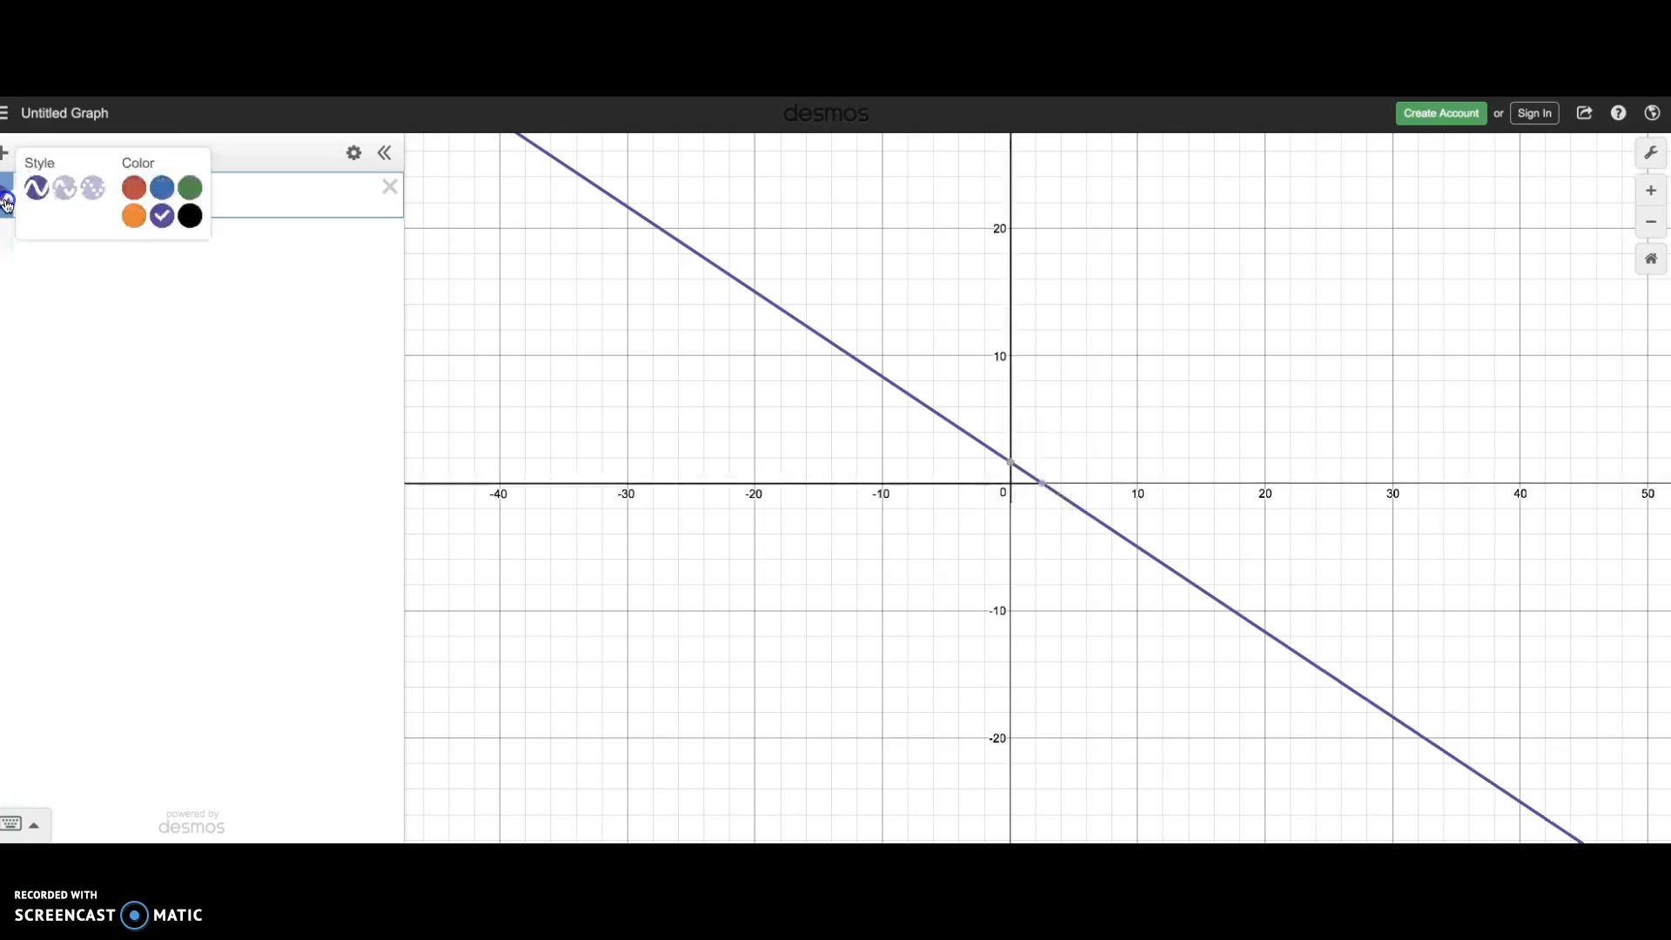
left_click(141, 193)
left_click(186, 287)
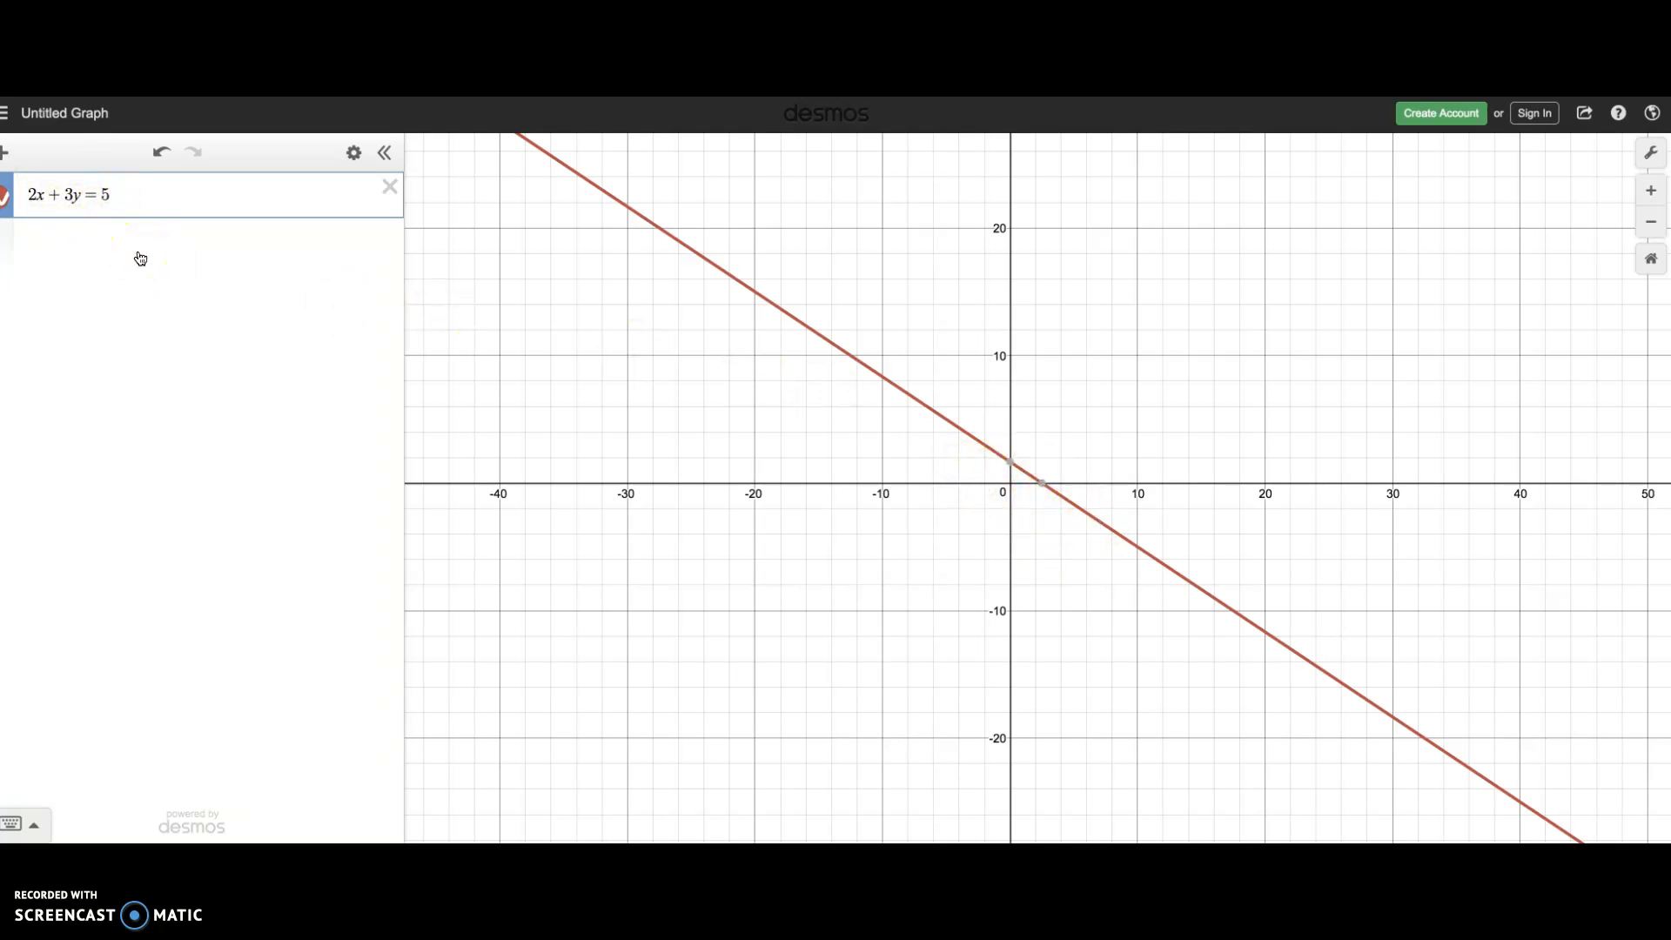
Add a second equation, y = −x + 5, and display the coordinates of its intersection with the red line.
left_click(26, 242)
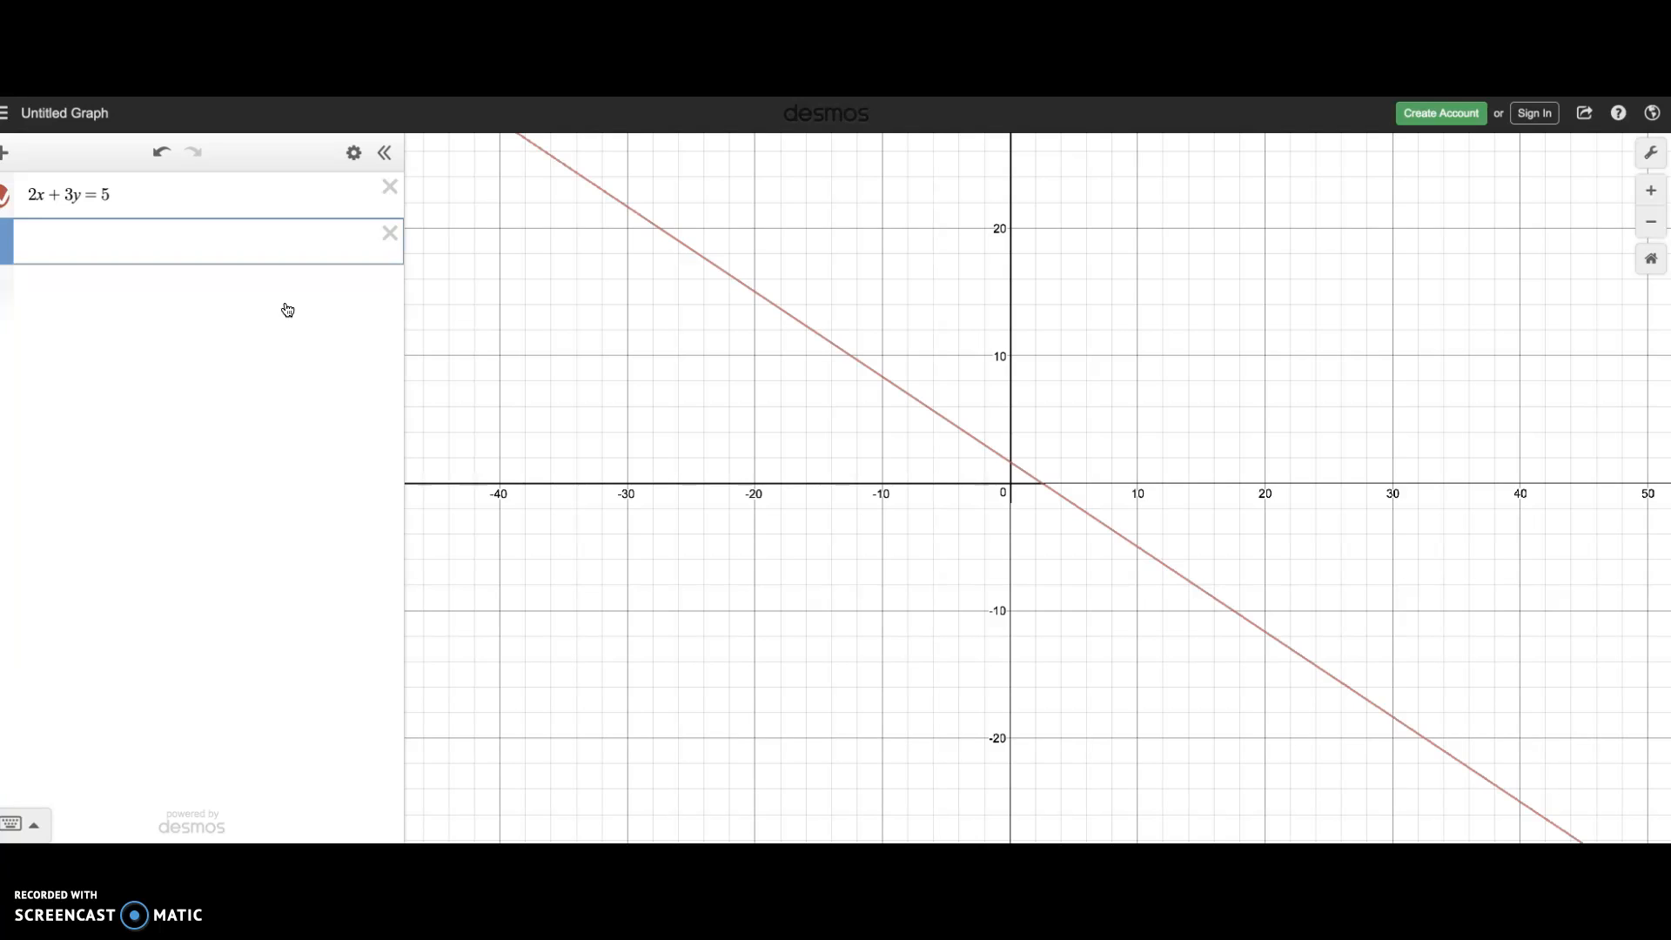
type("y=-x+5")
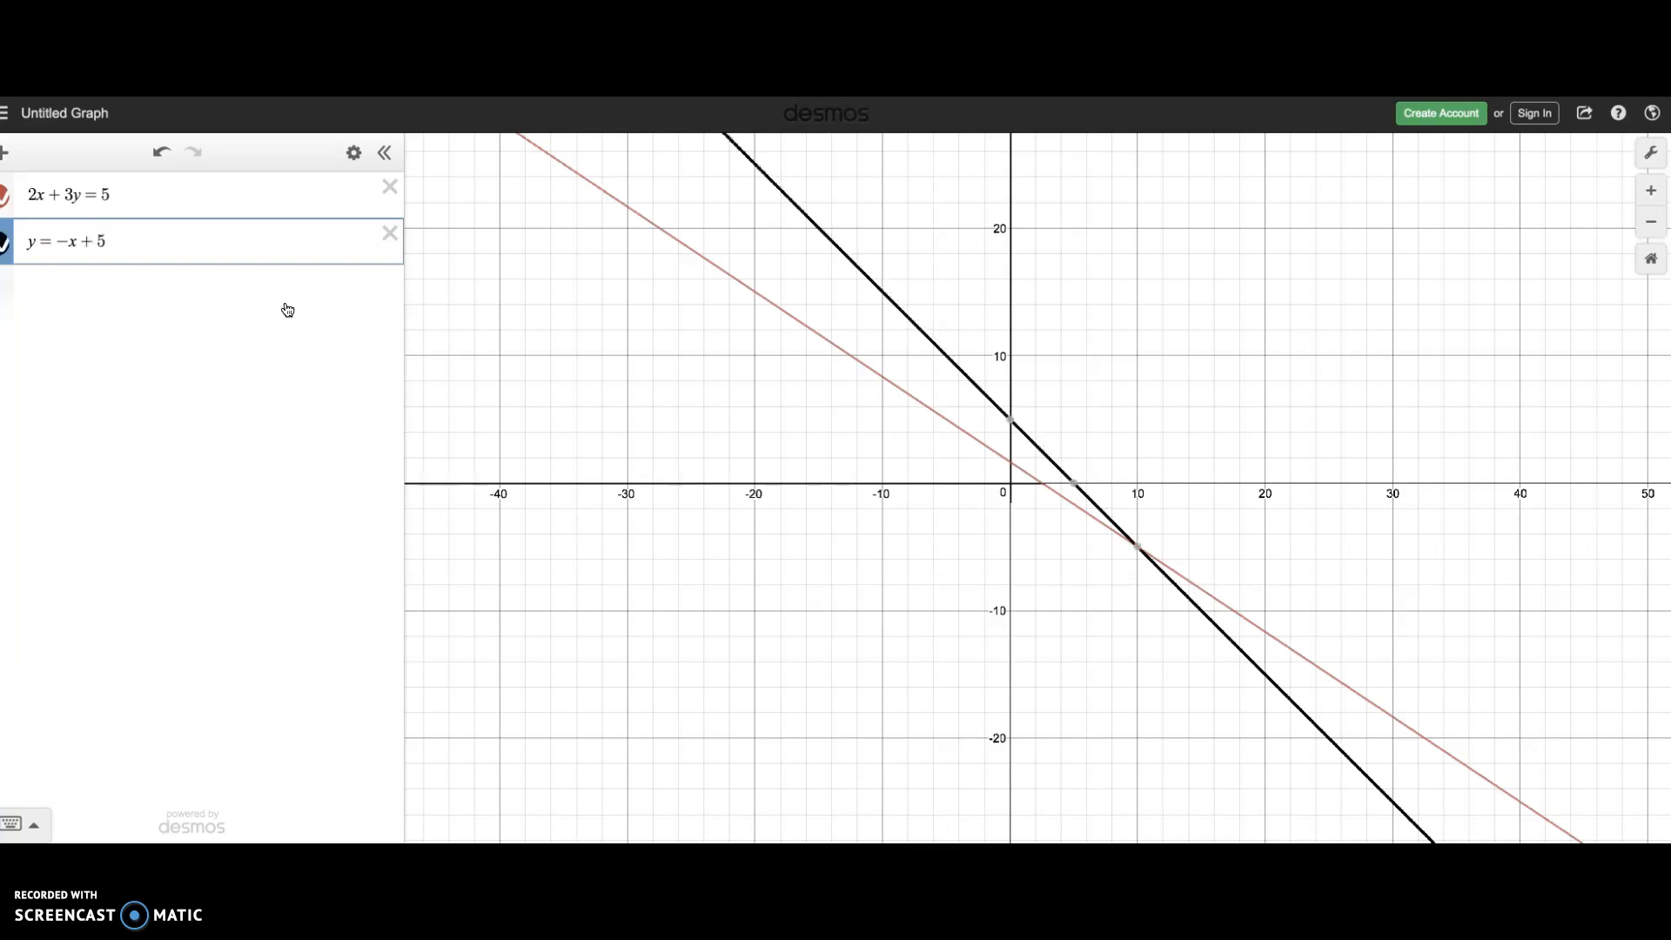
left_click(1135, 546)
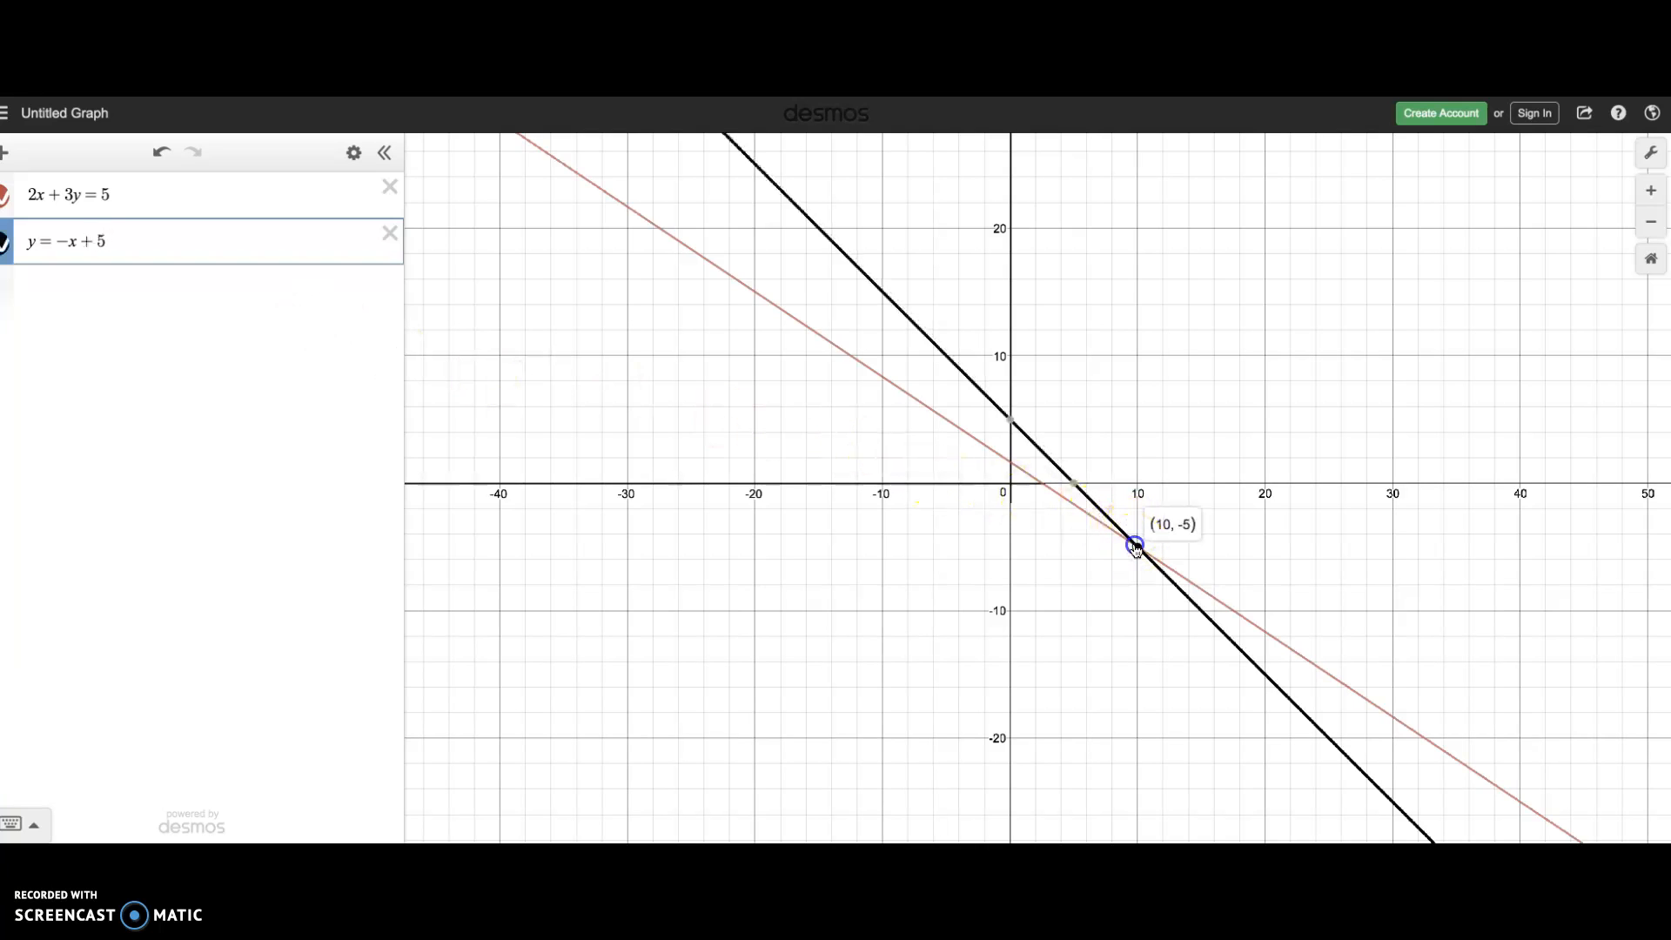